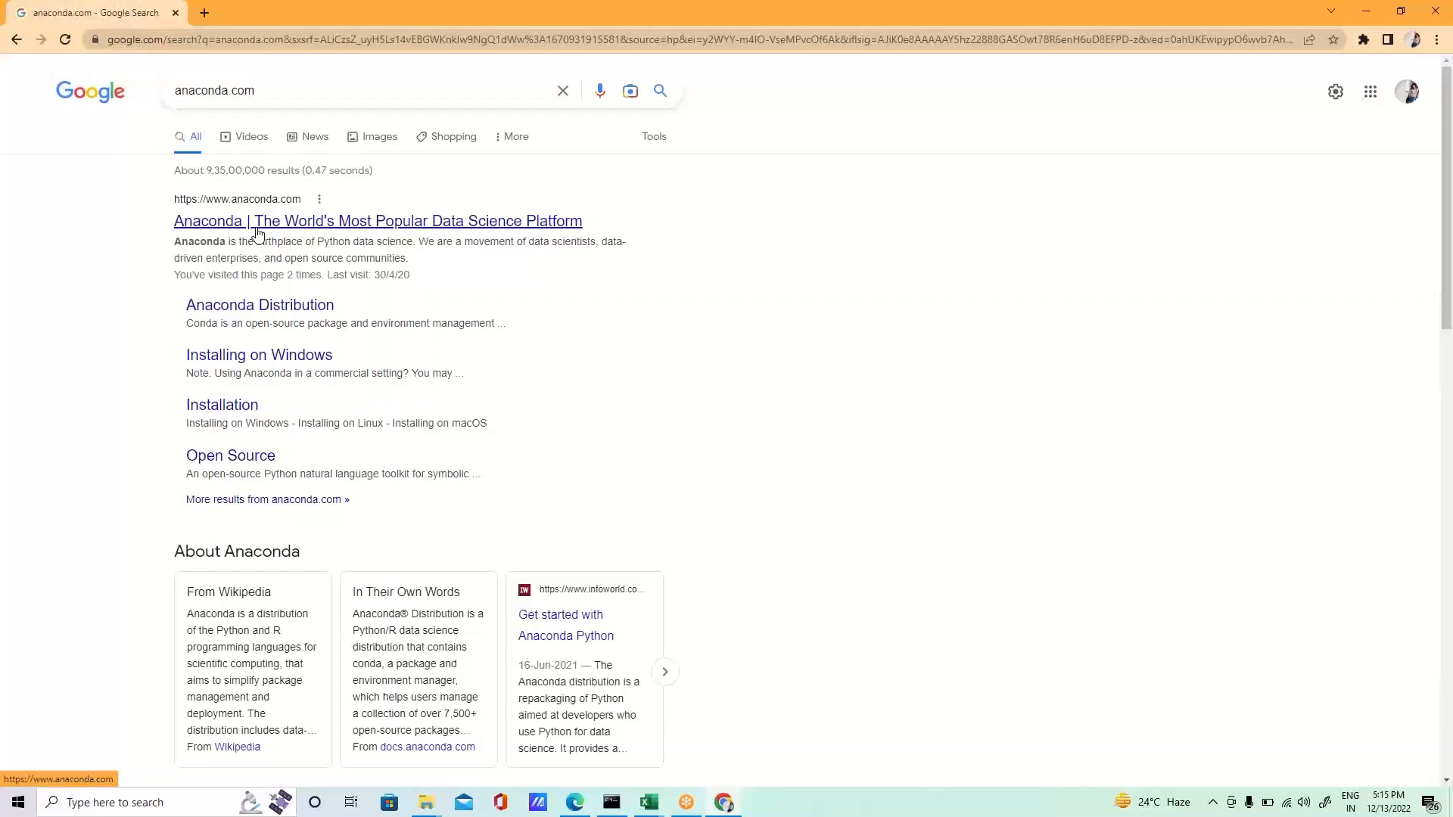
- Open the Anaconda website from the search results, check its pricing plans, and download the Windows installer
click(258, 227)
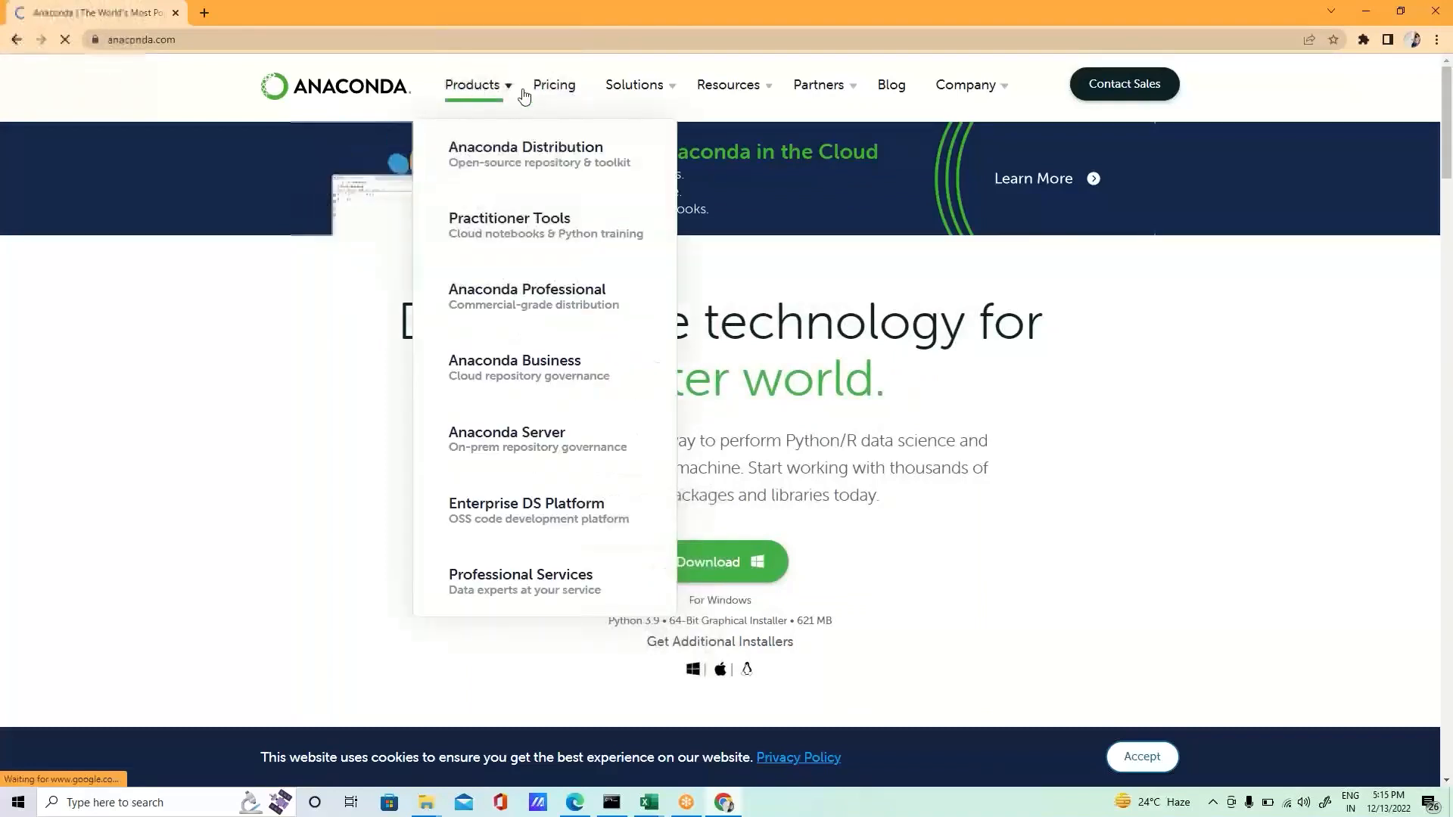
click(553, 96)
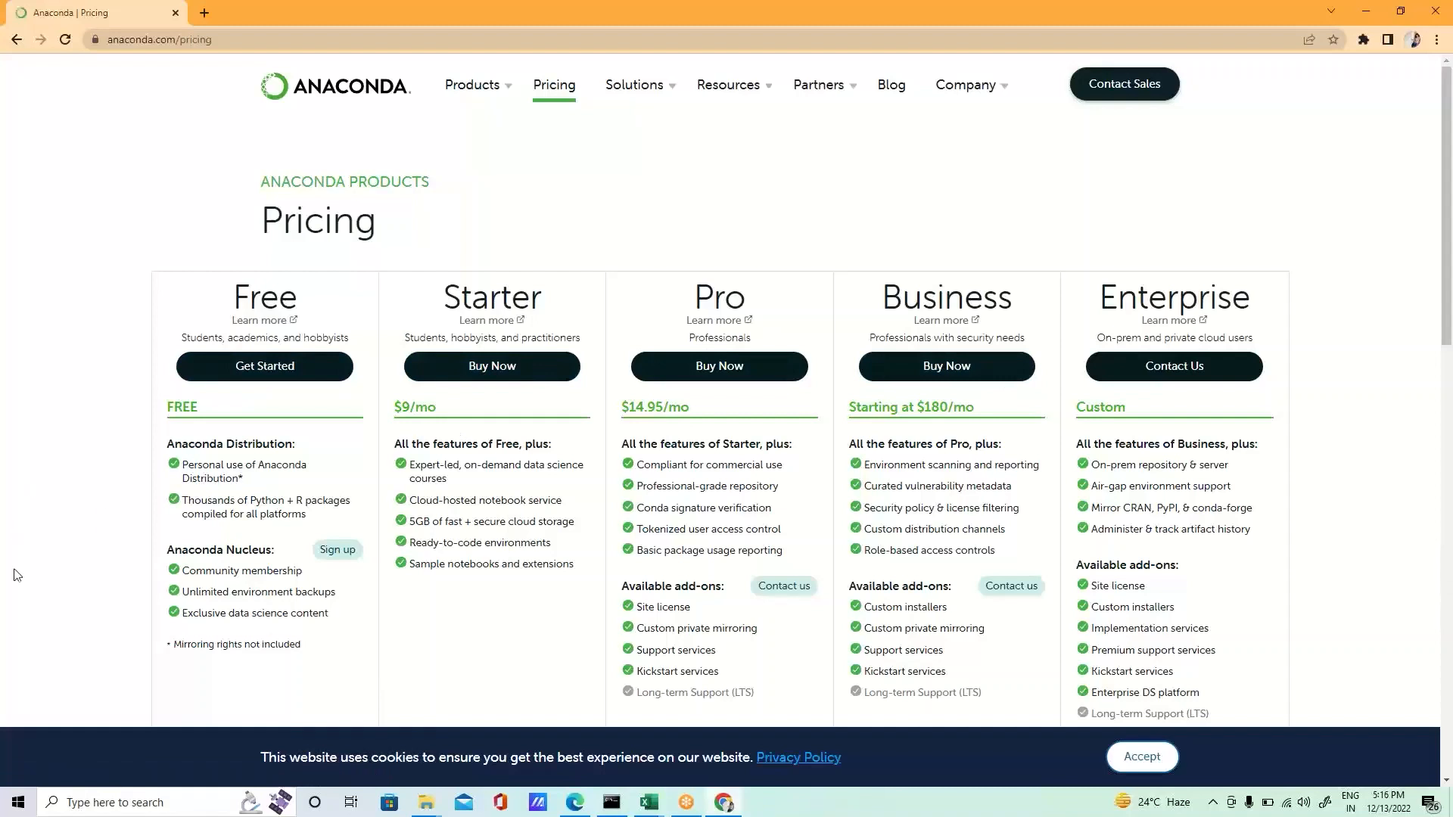
click(12, 44)
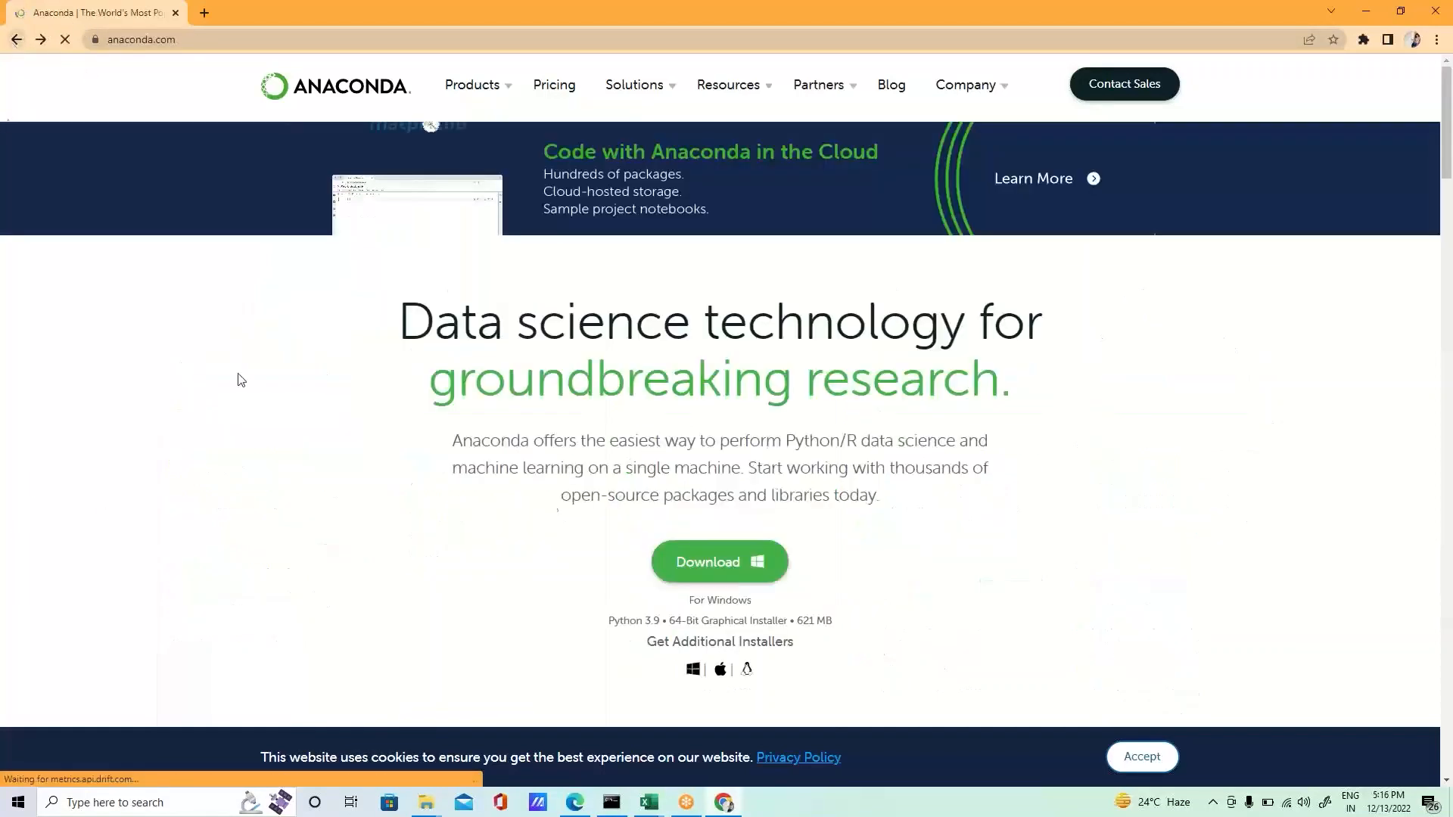
click(740, 569)
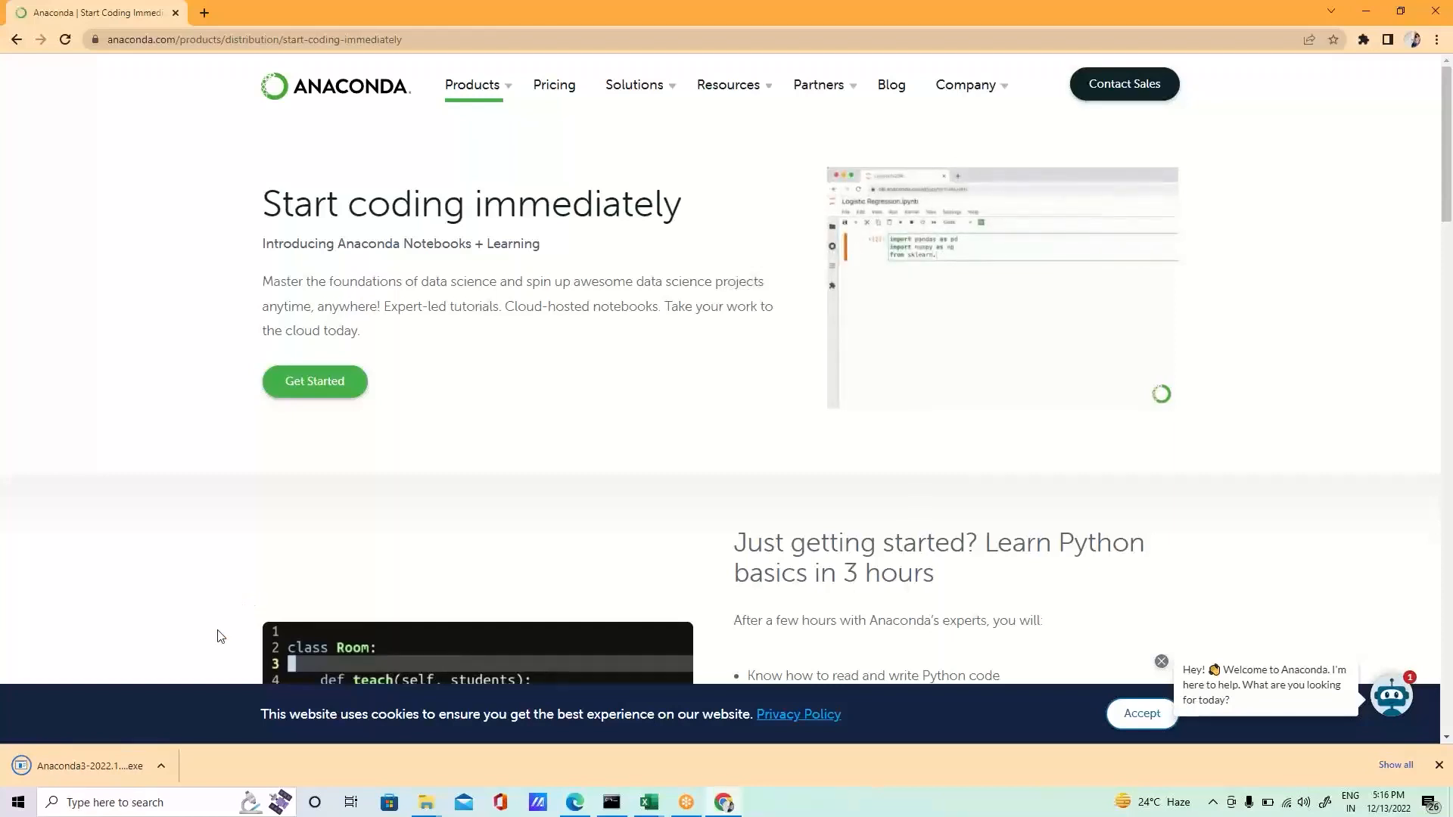
- Run the downloaded Anaconda3 installer, allow the unverified app to install, and accept the license agreement
click(79, 767)
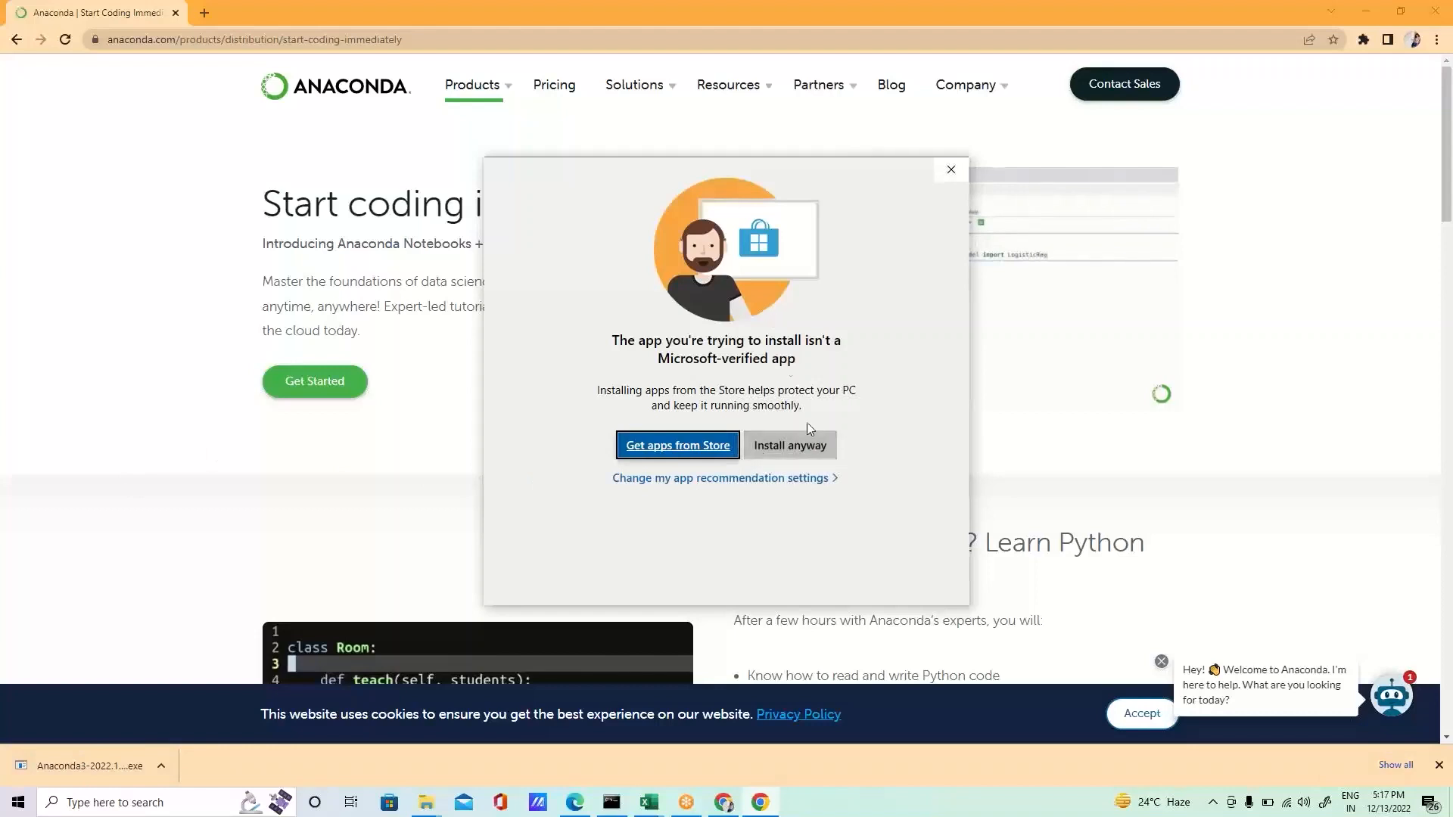
click(801, 452)
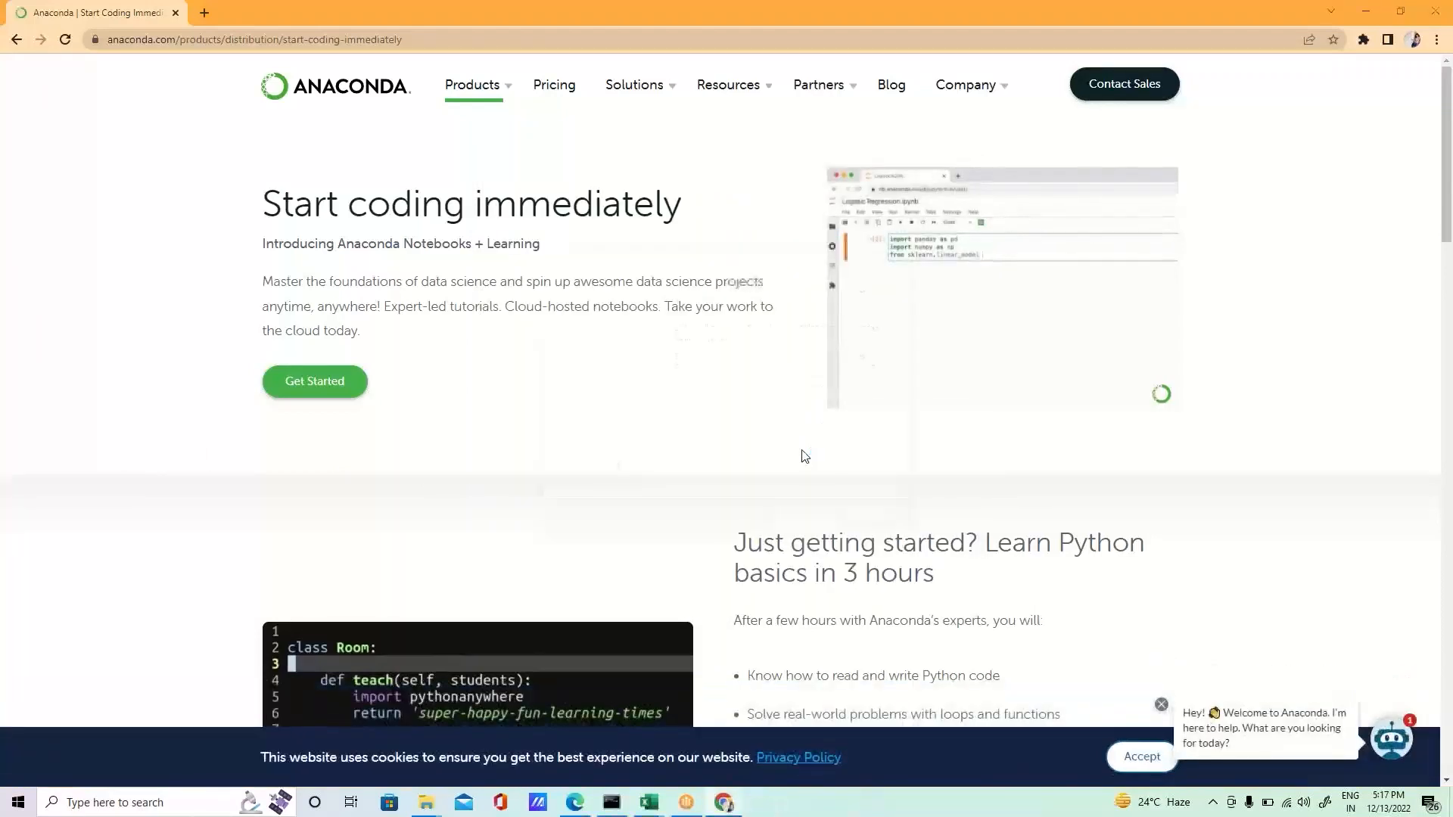
click(816, 523)
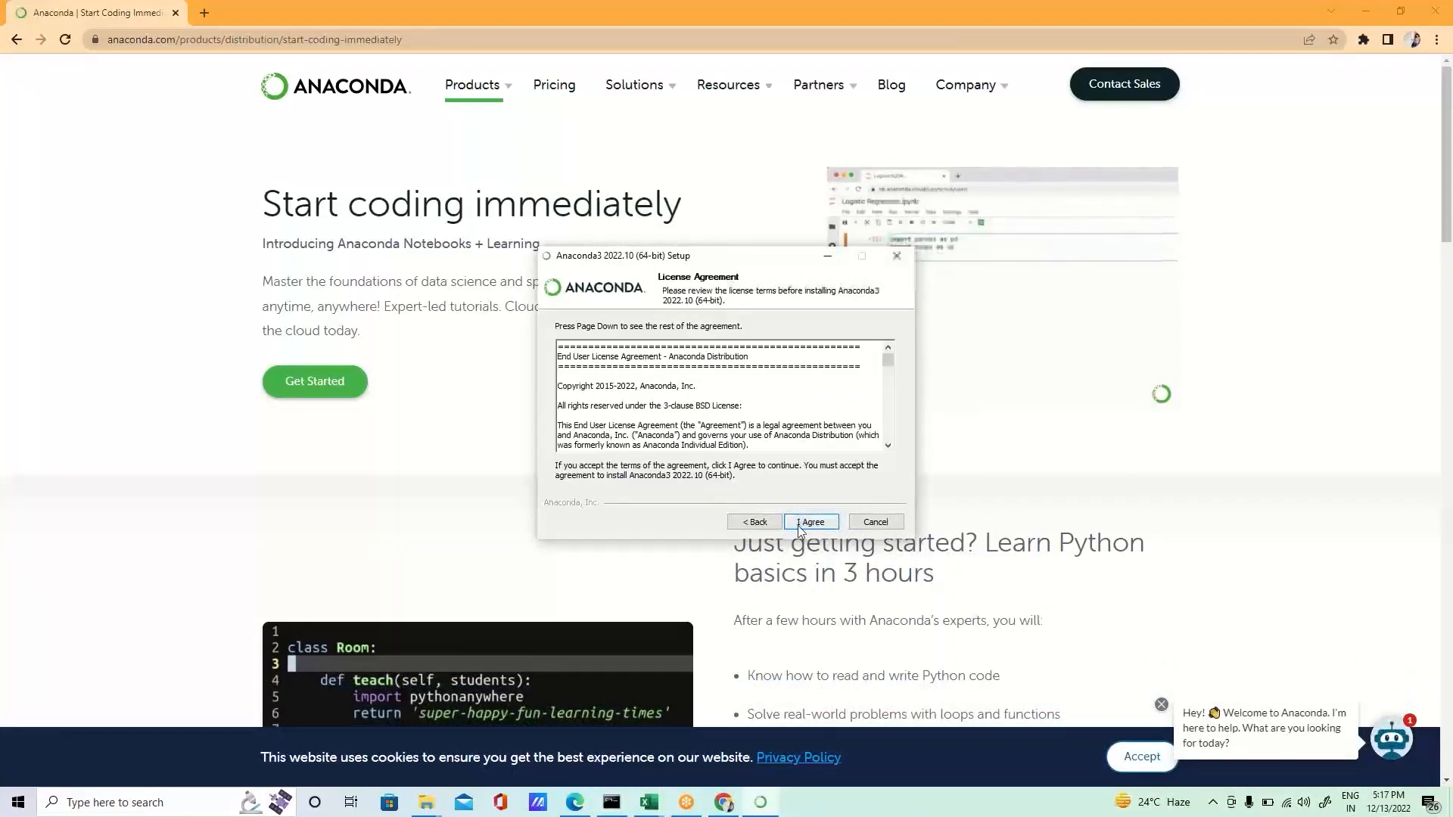
click(801, 525)
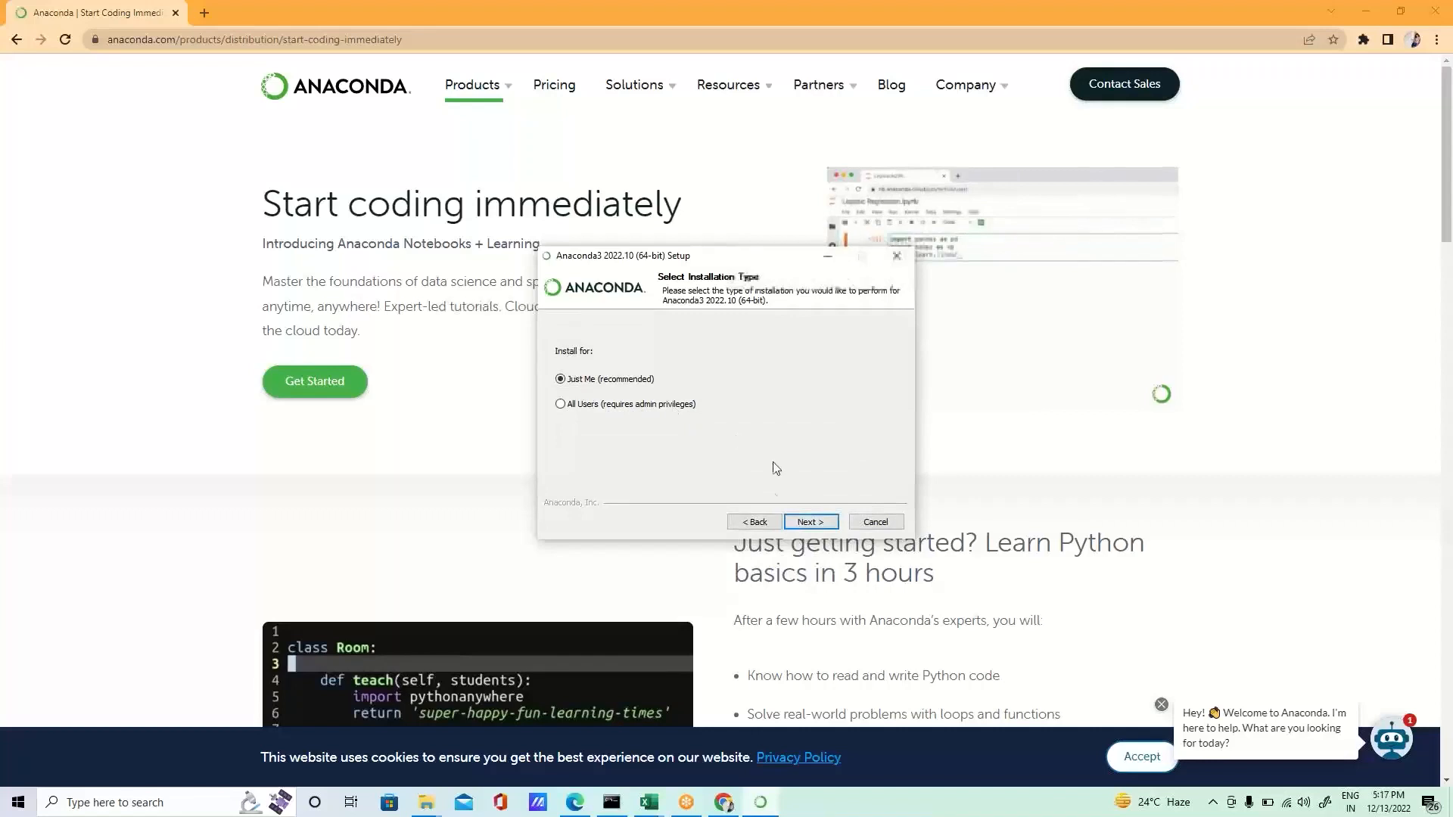
- Install Anaconda3 for Just Me in the default folder with the PATH environment variable option ticked, showing the installation details
click(808, 522)
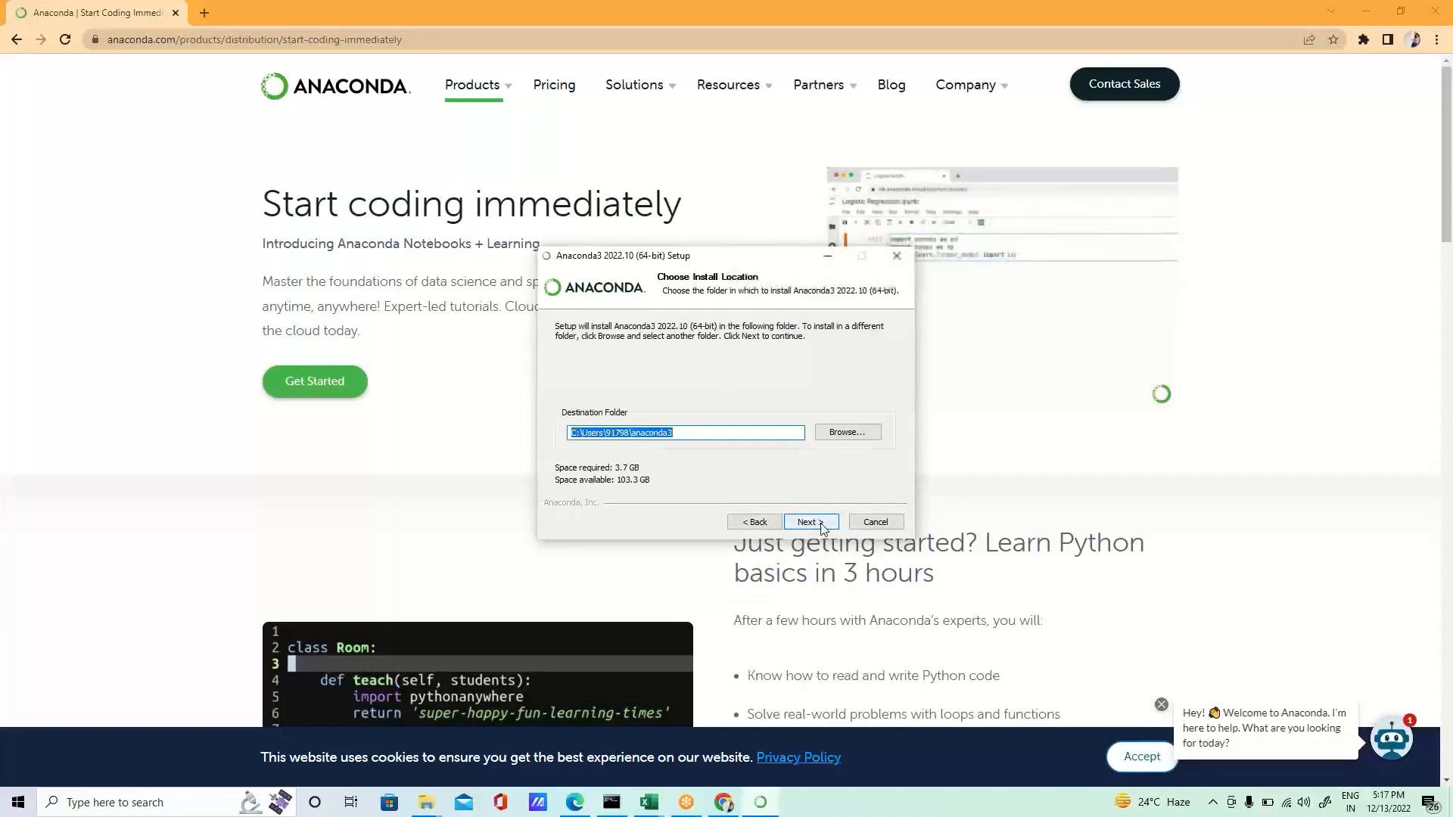
click(821, 526)
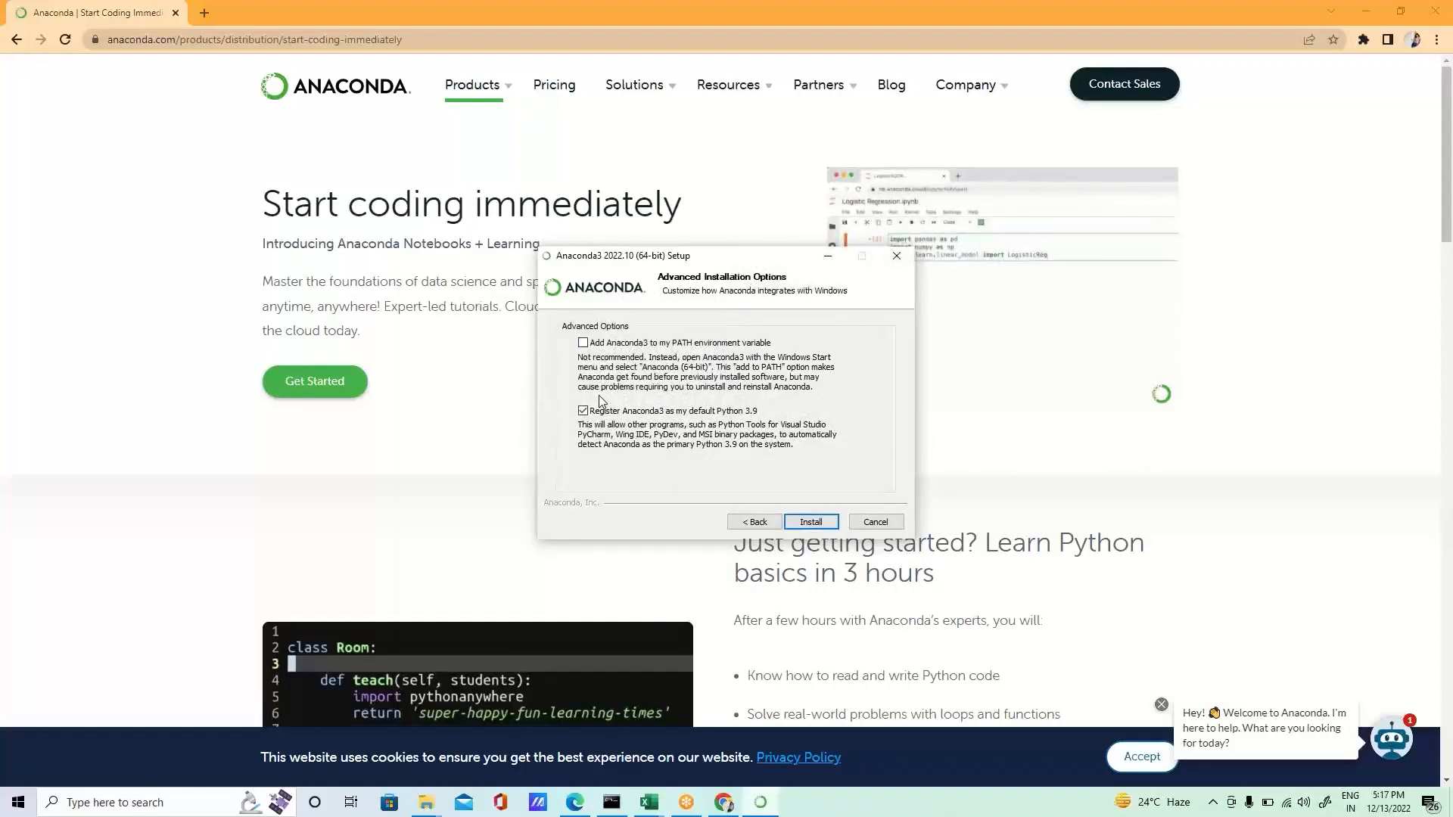
click(583, 343)
click(832, 523)
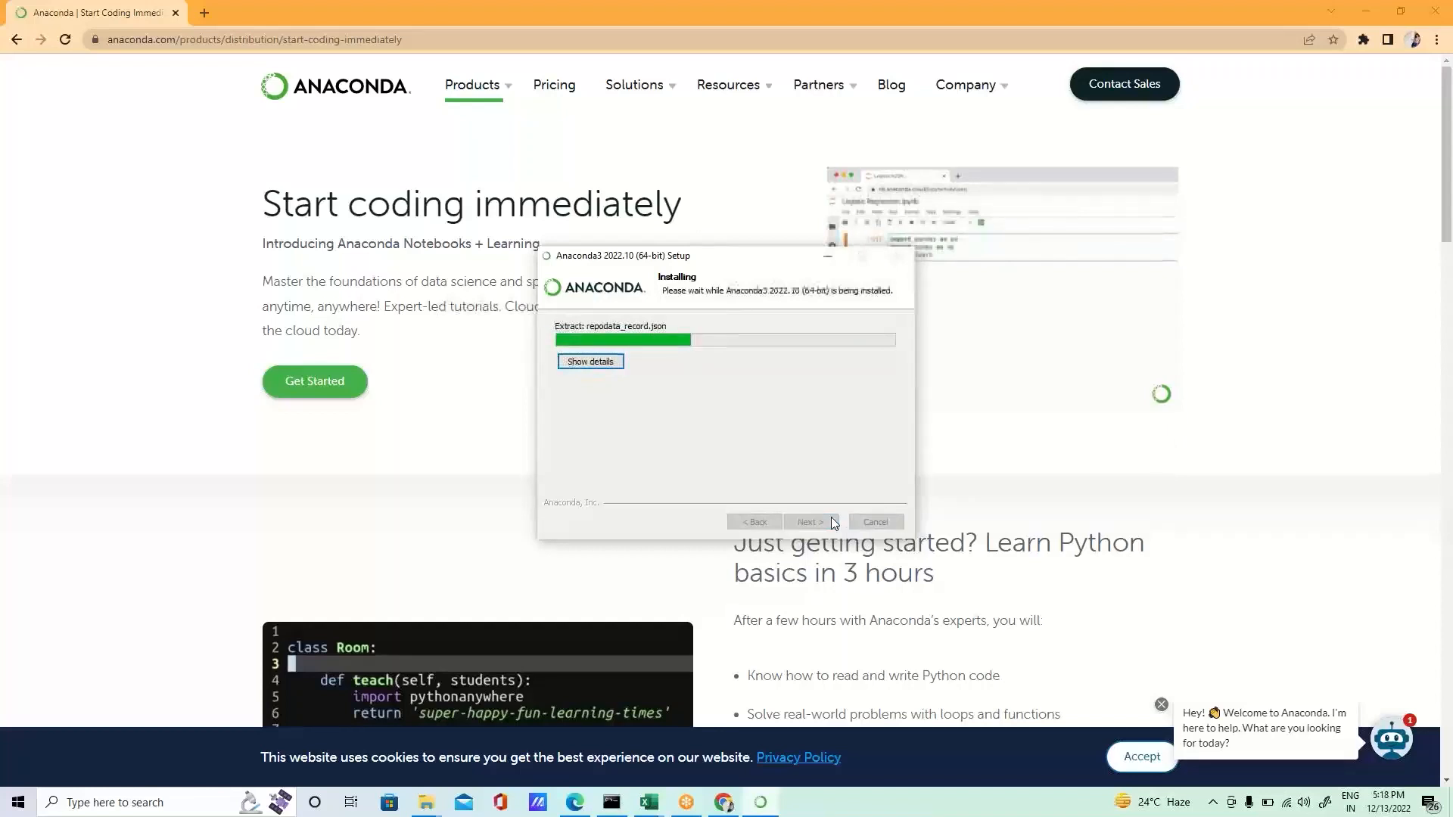
click(593, 366)
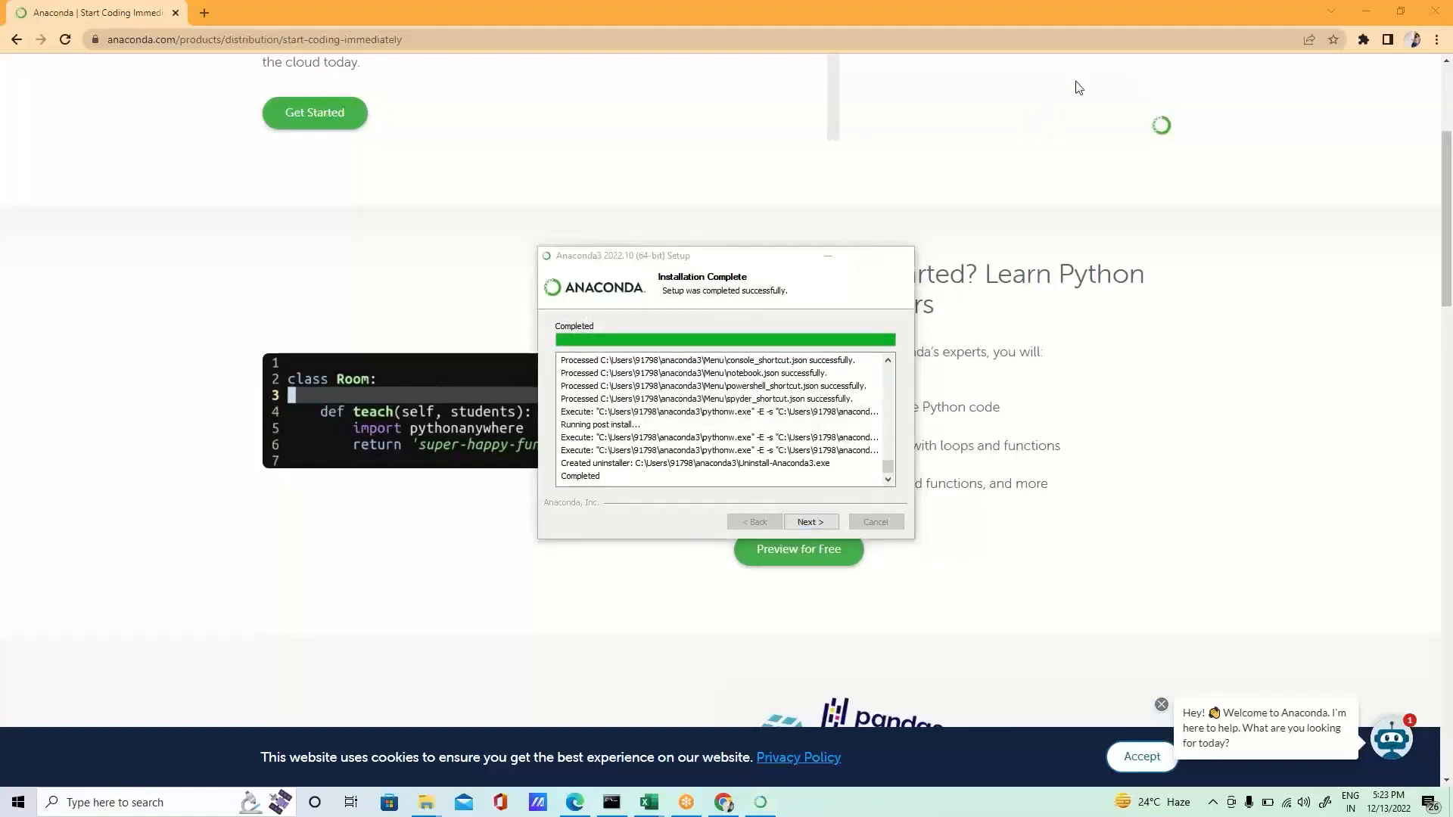
- Complete the remaining Anaconda3 setup pages and finish the installation
click(813, 525)
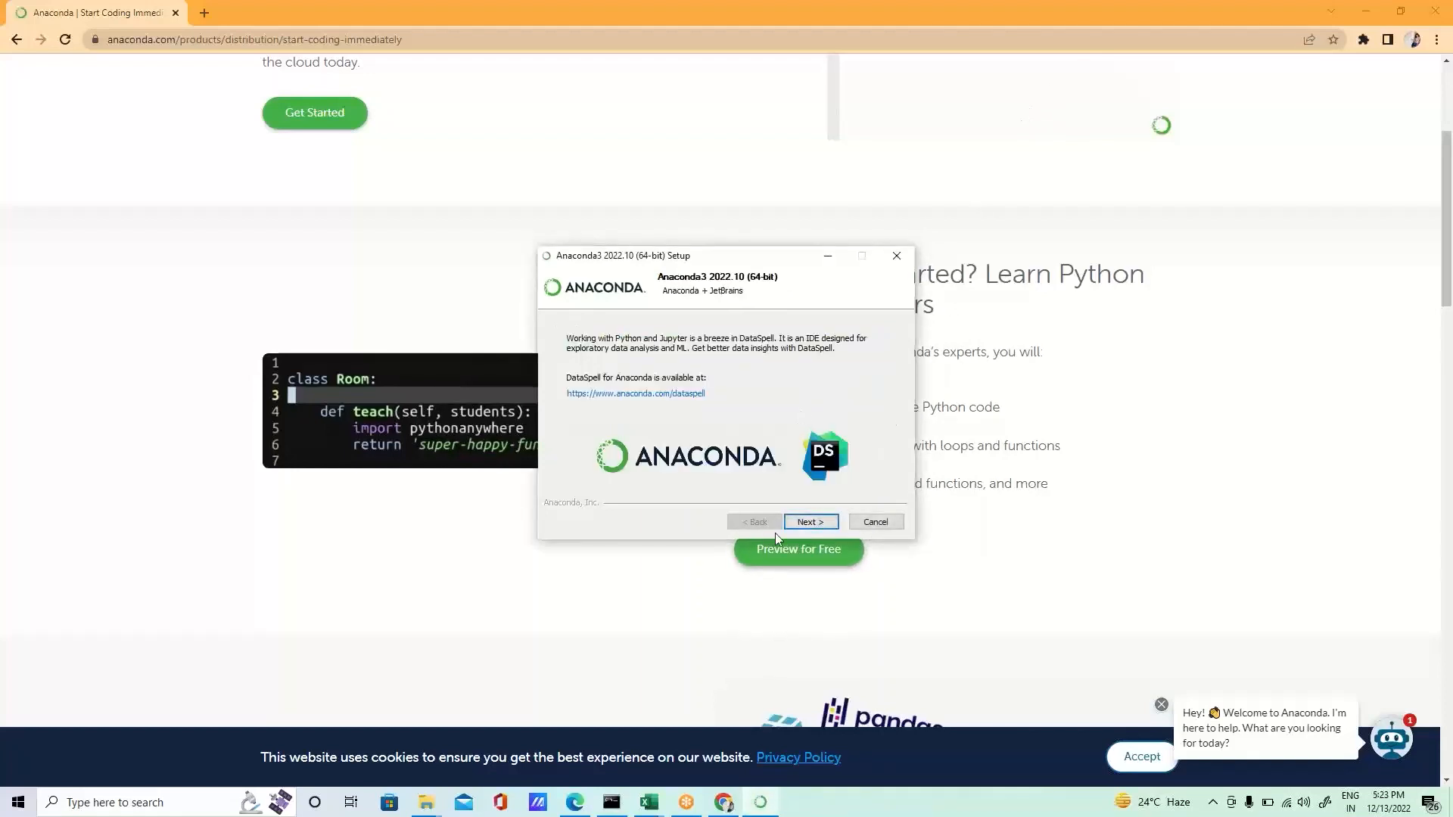
click(810, 522)
click(816, 530)
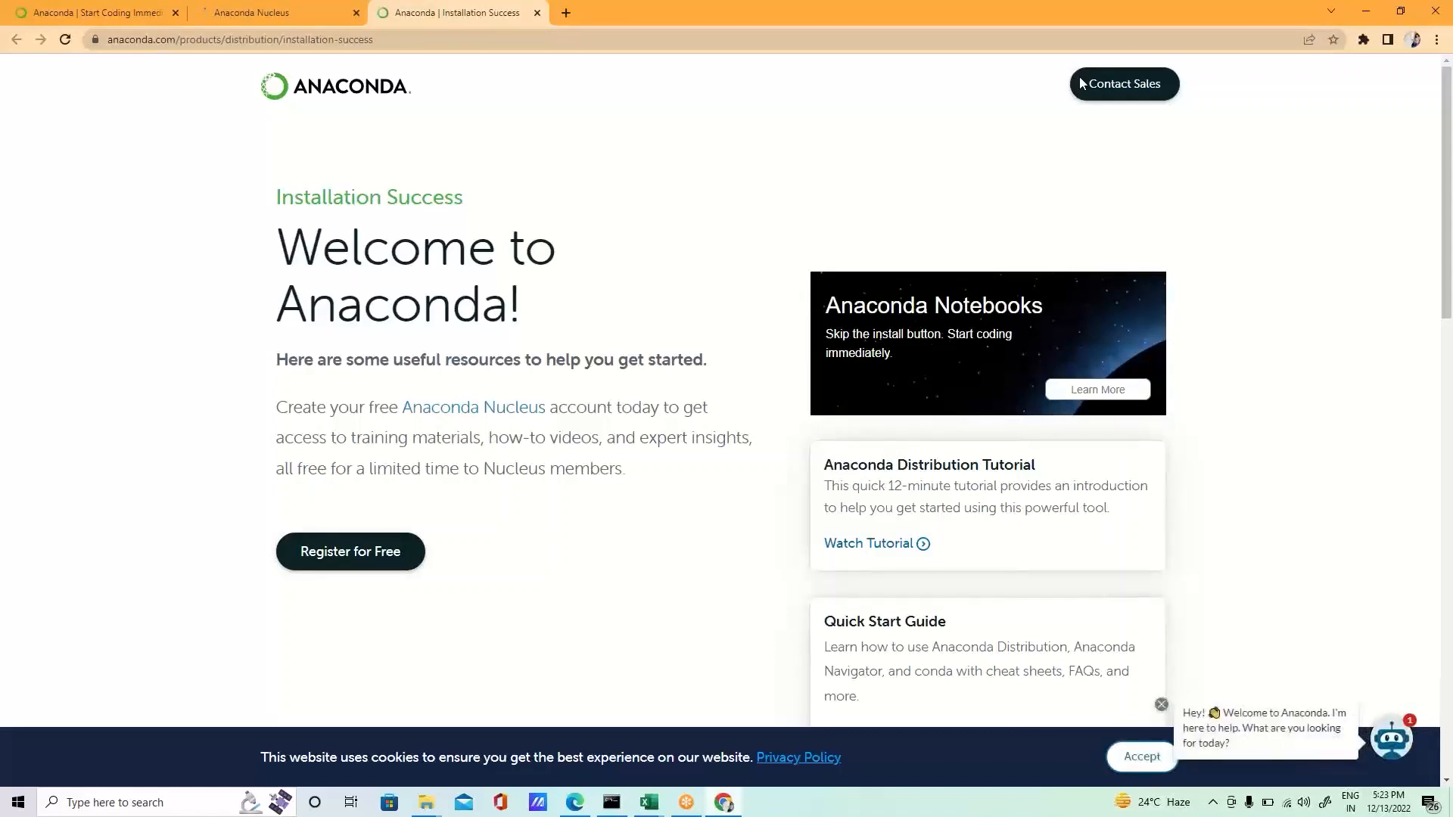
- Search Windows for "ana" and launch Anaconda Navigator (anaconda3)
click(190, 802)
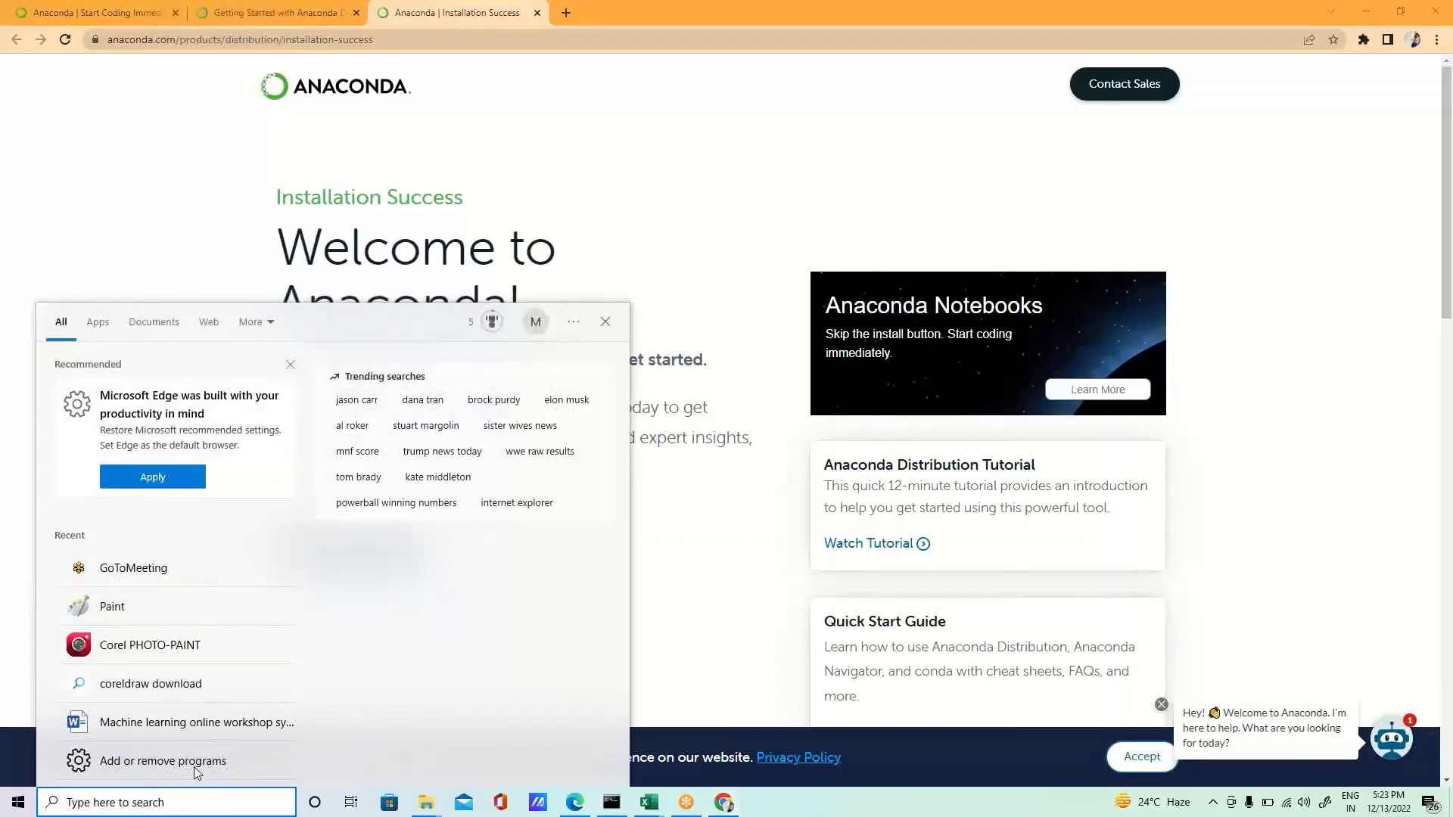
text(ana)
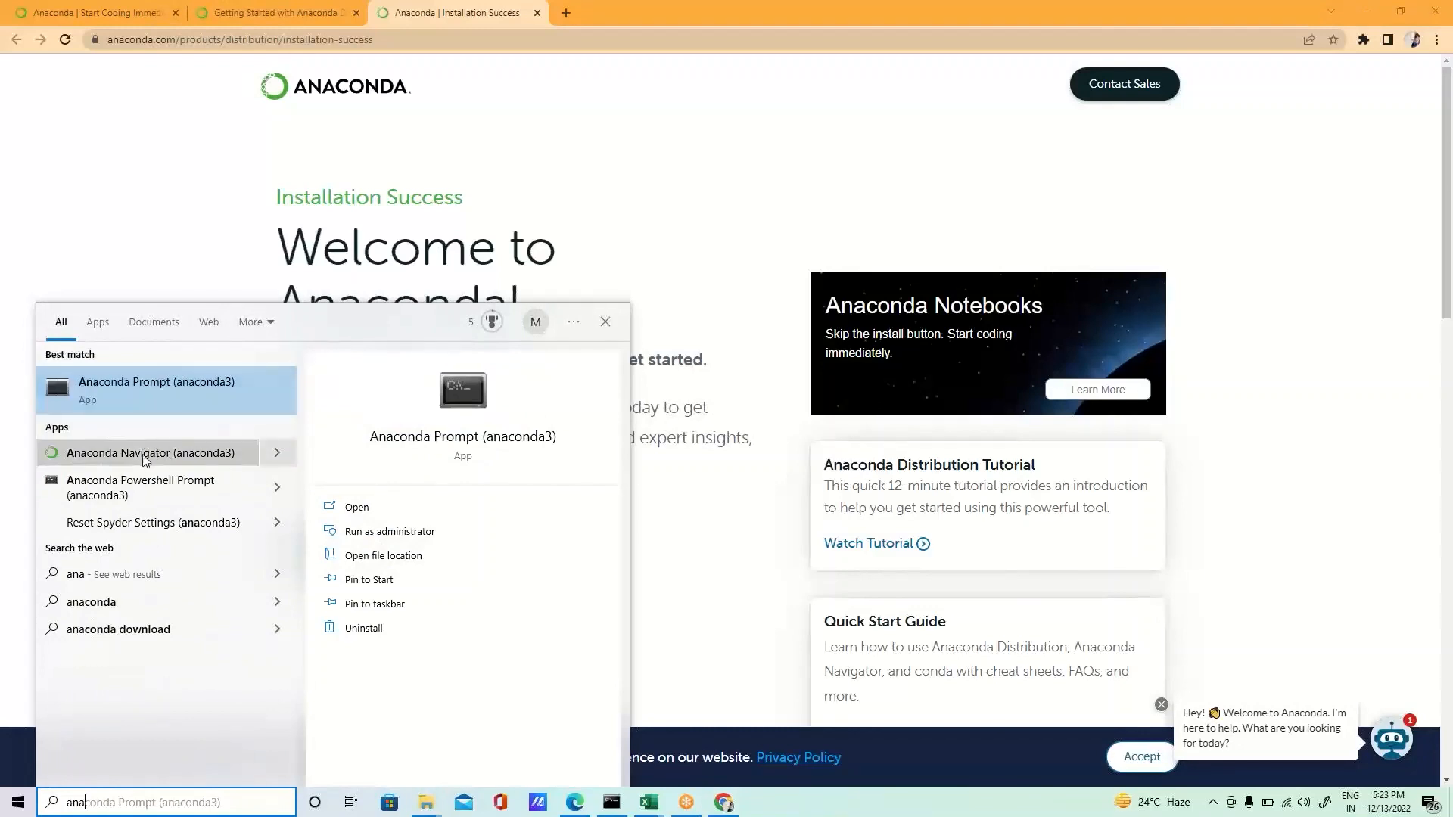
click(151, 457)
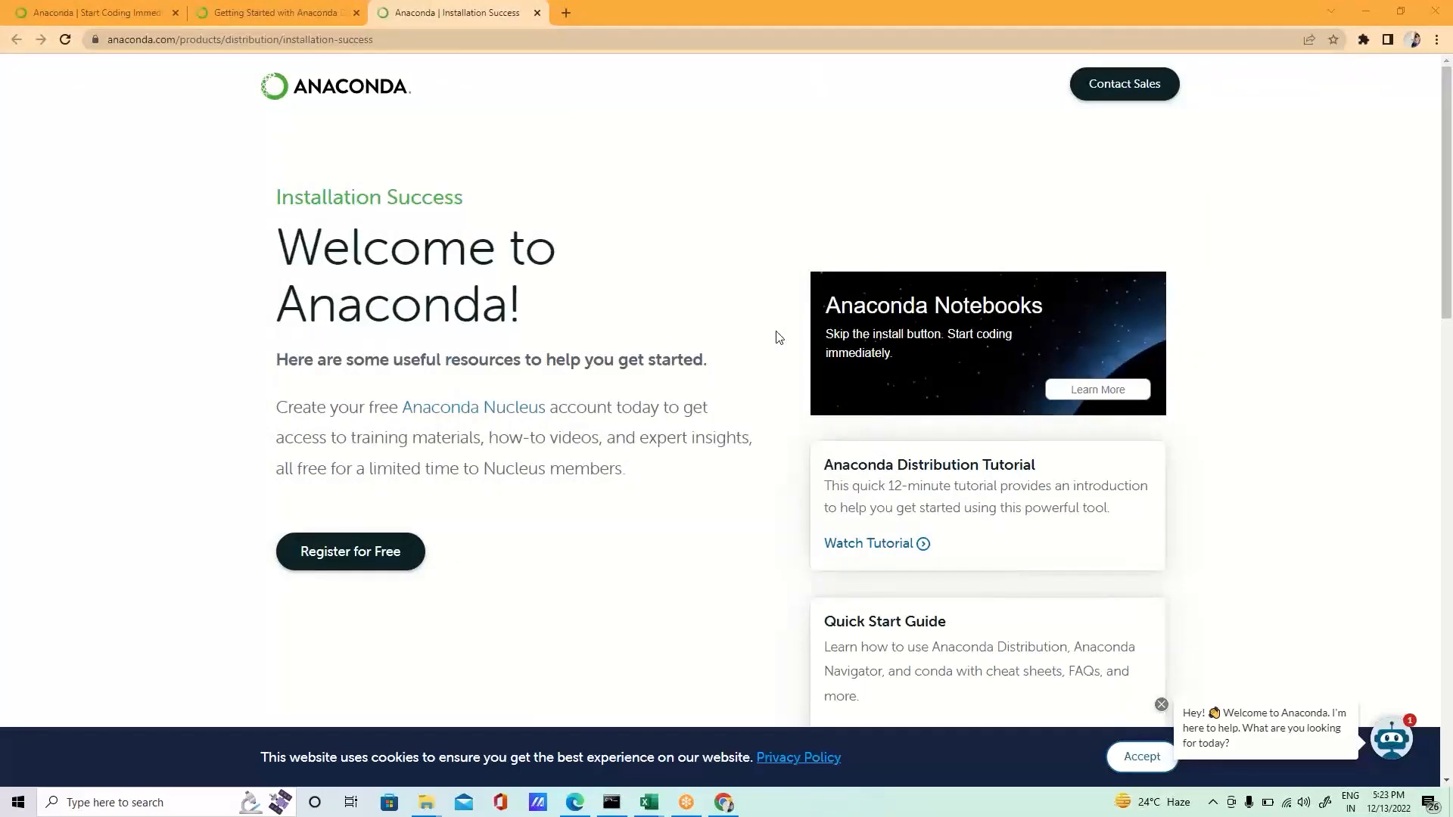
- Minimize the browser, dismiss the broken Navigator configuration message, and maximize the Navigator window
click(1366, 12)
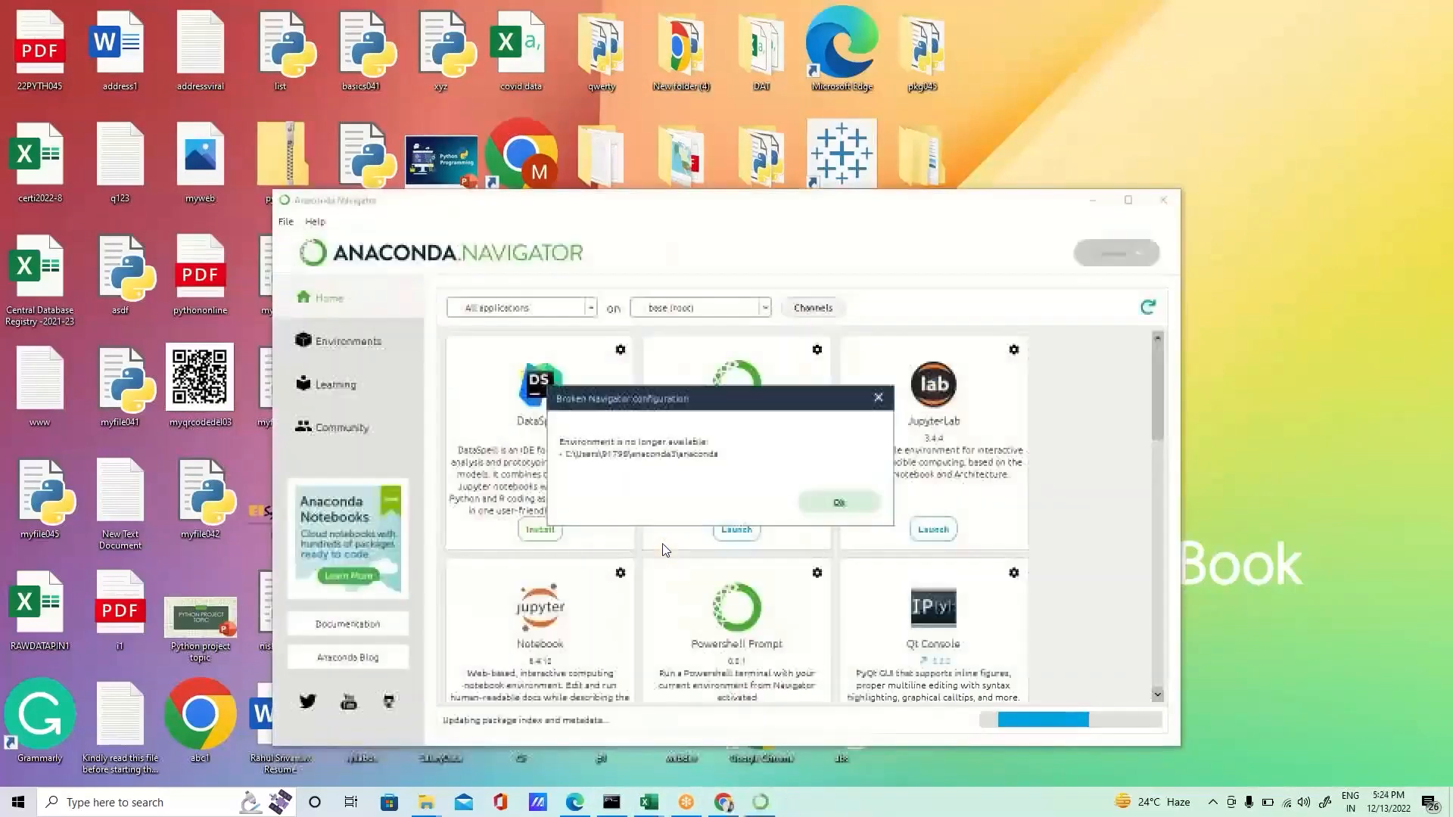
click(838, 502)
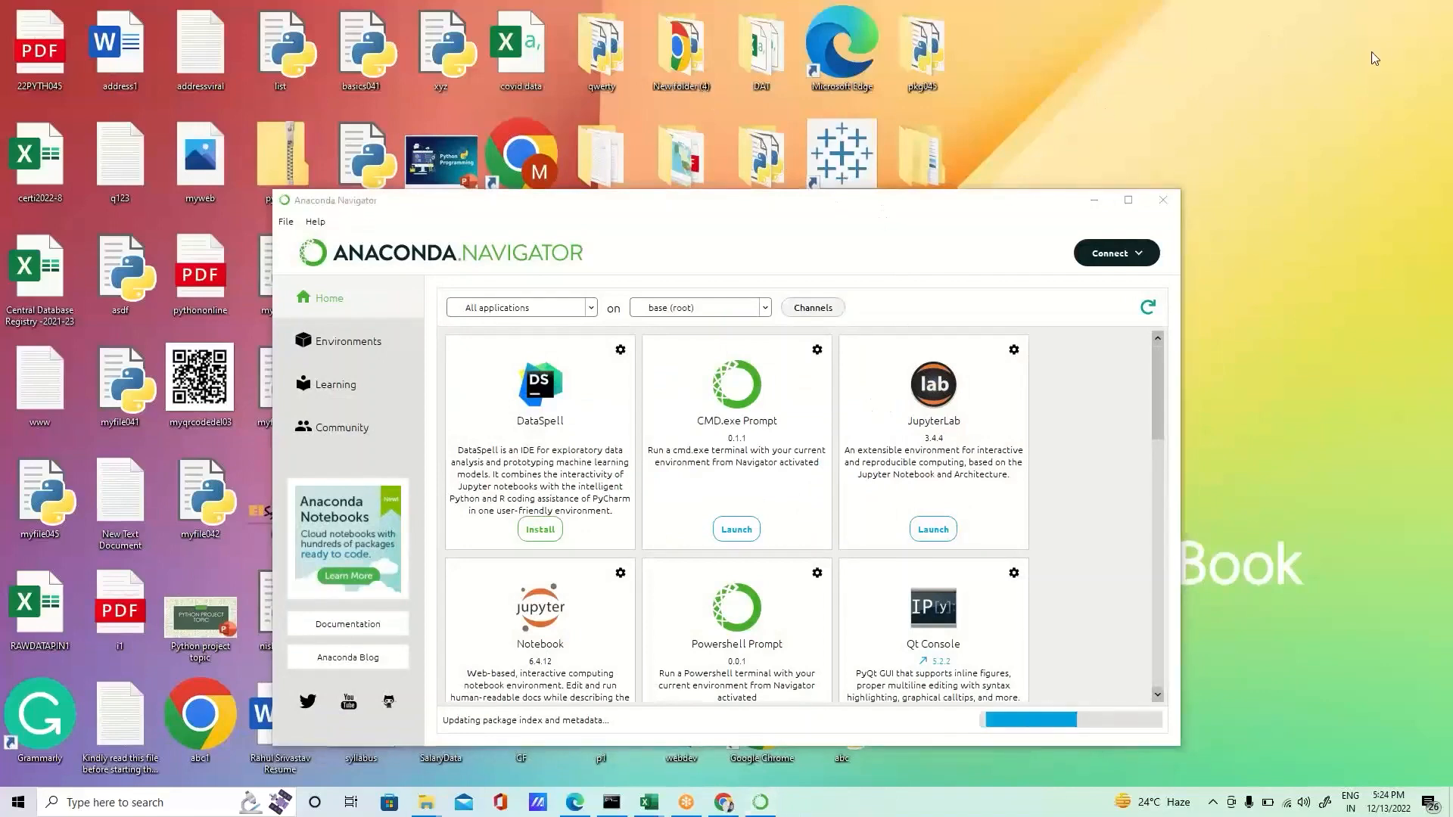
click(1131, 201)
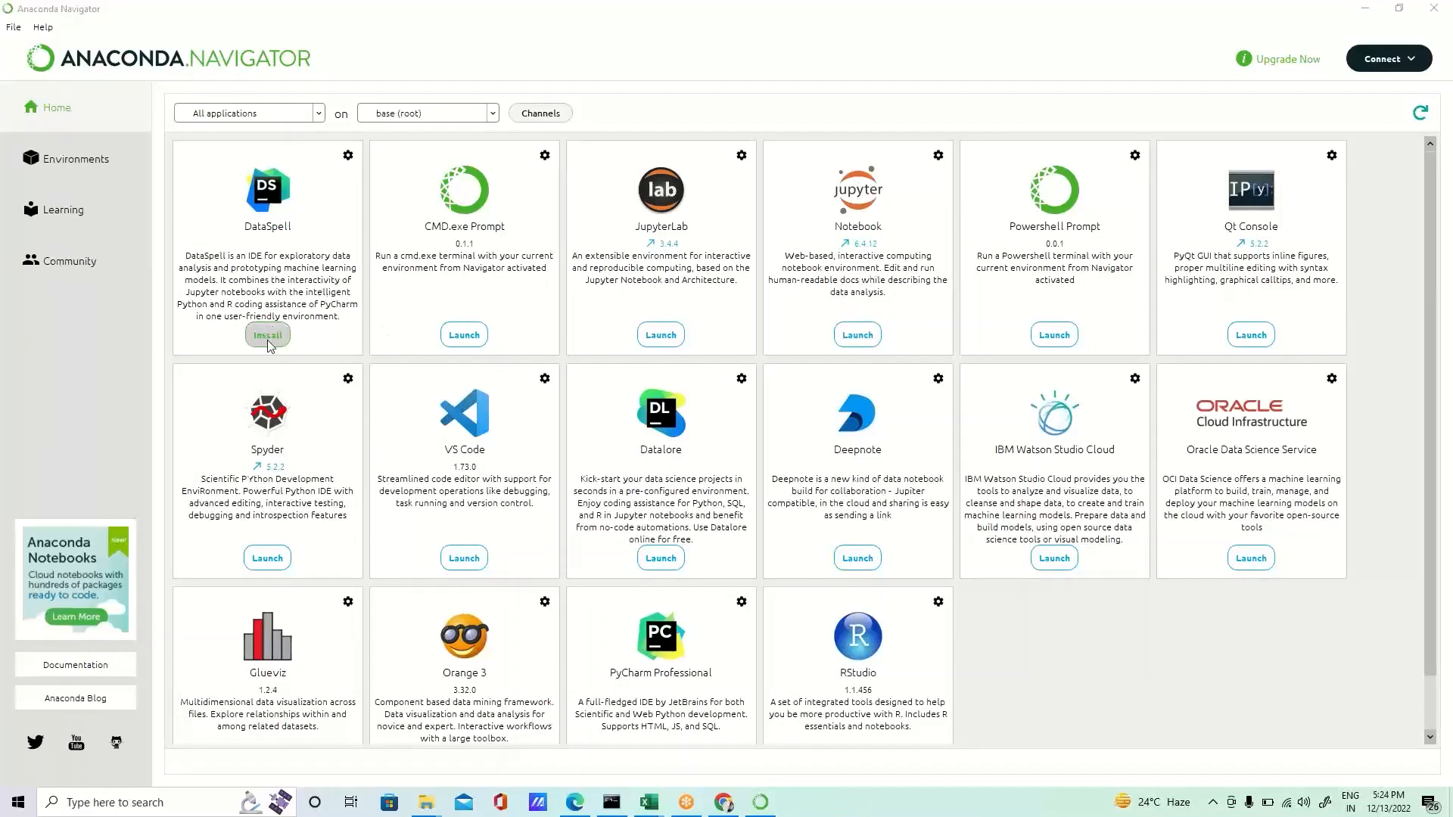
- Launch Jupyter Notebook from Navigator and create a new Python 3 (ipykernel) notebook
click(857, 335)
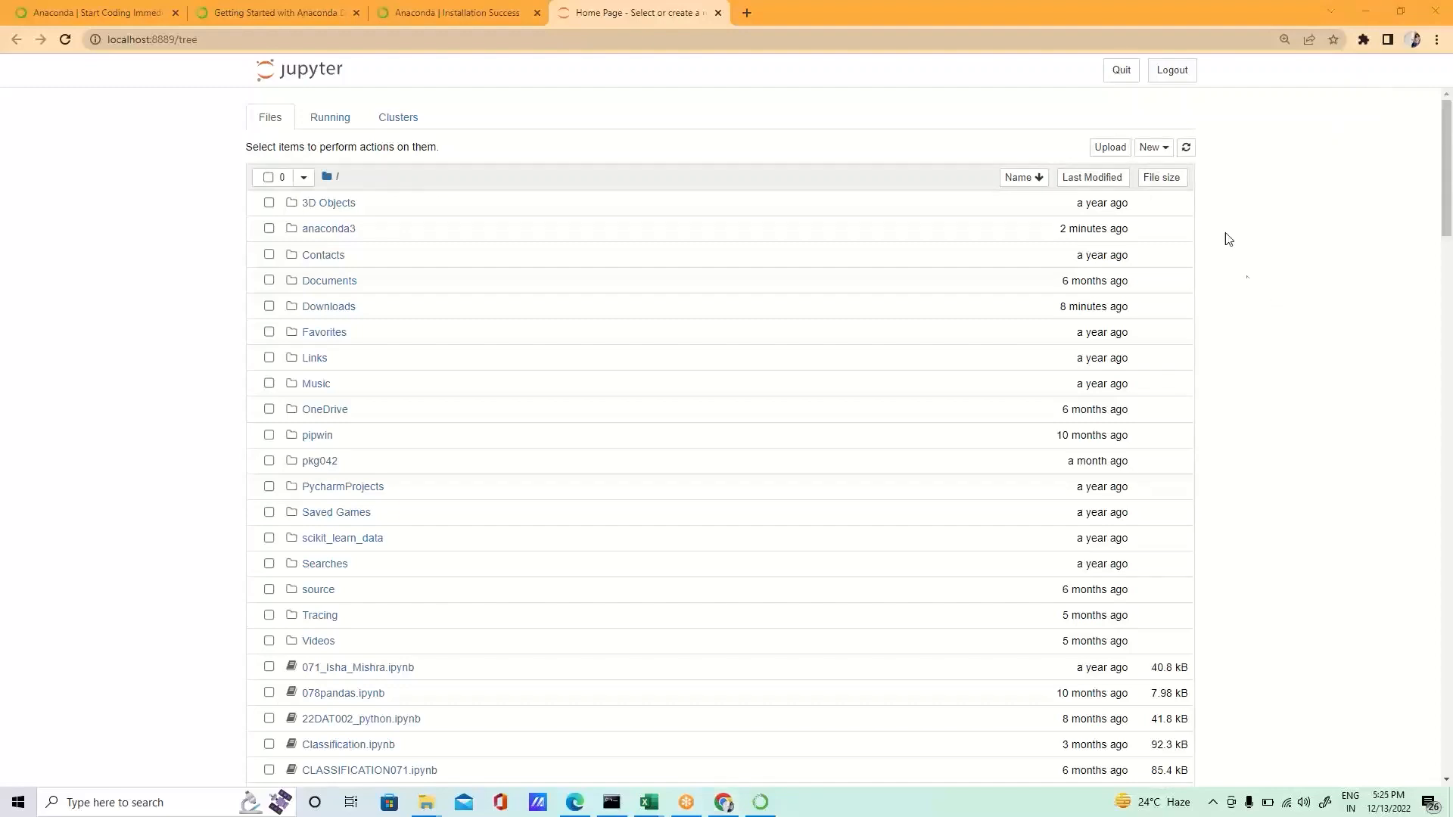
click(1156, 149)
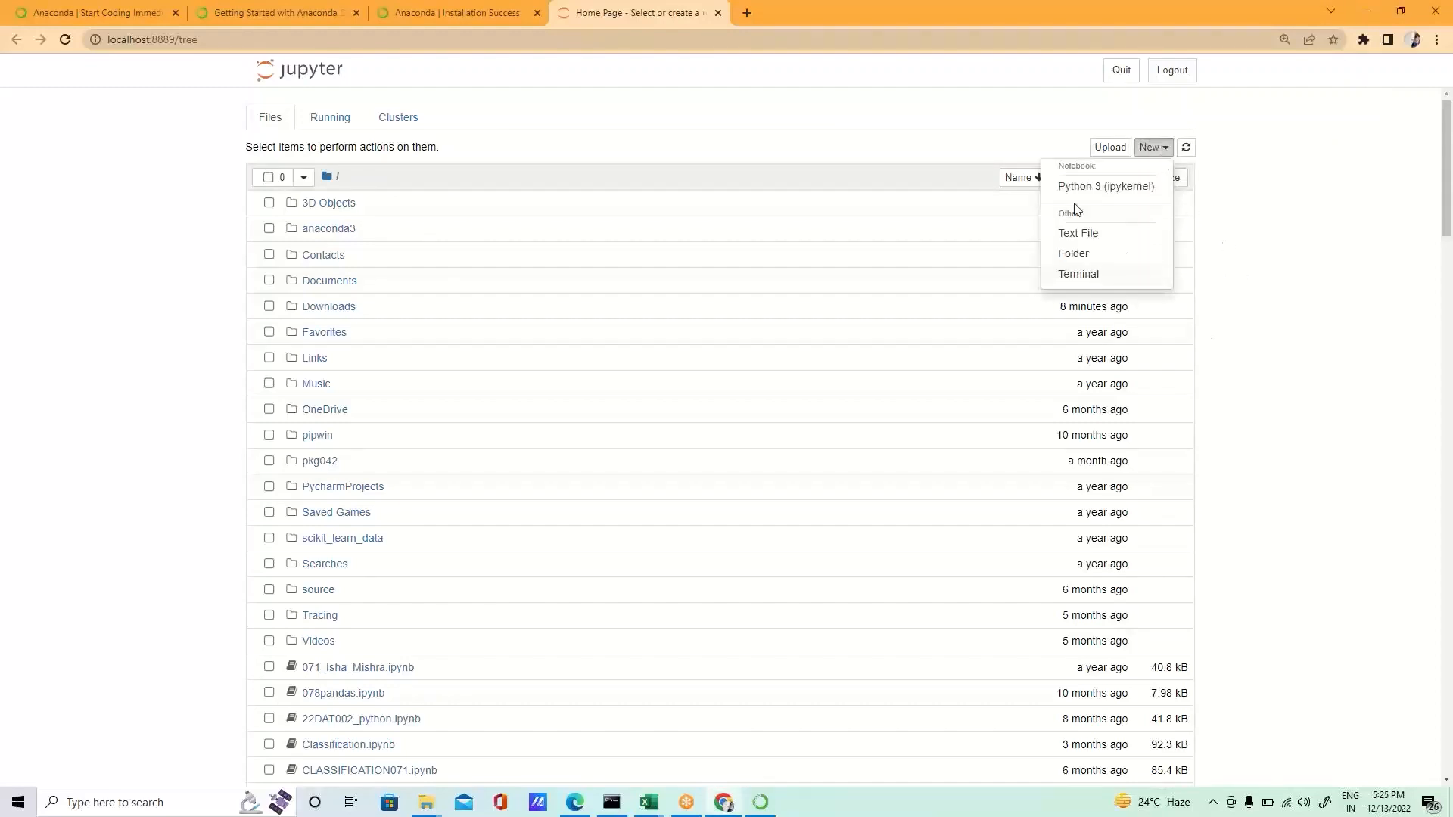
click(1087, 188)
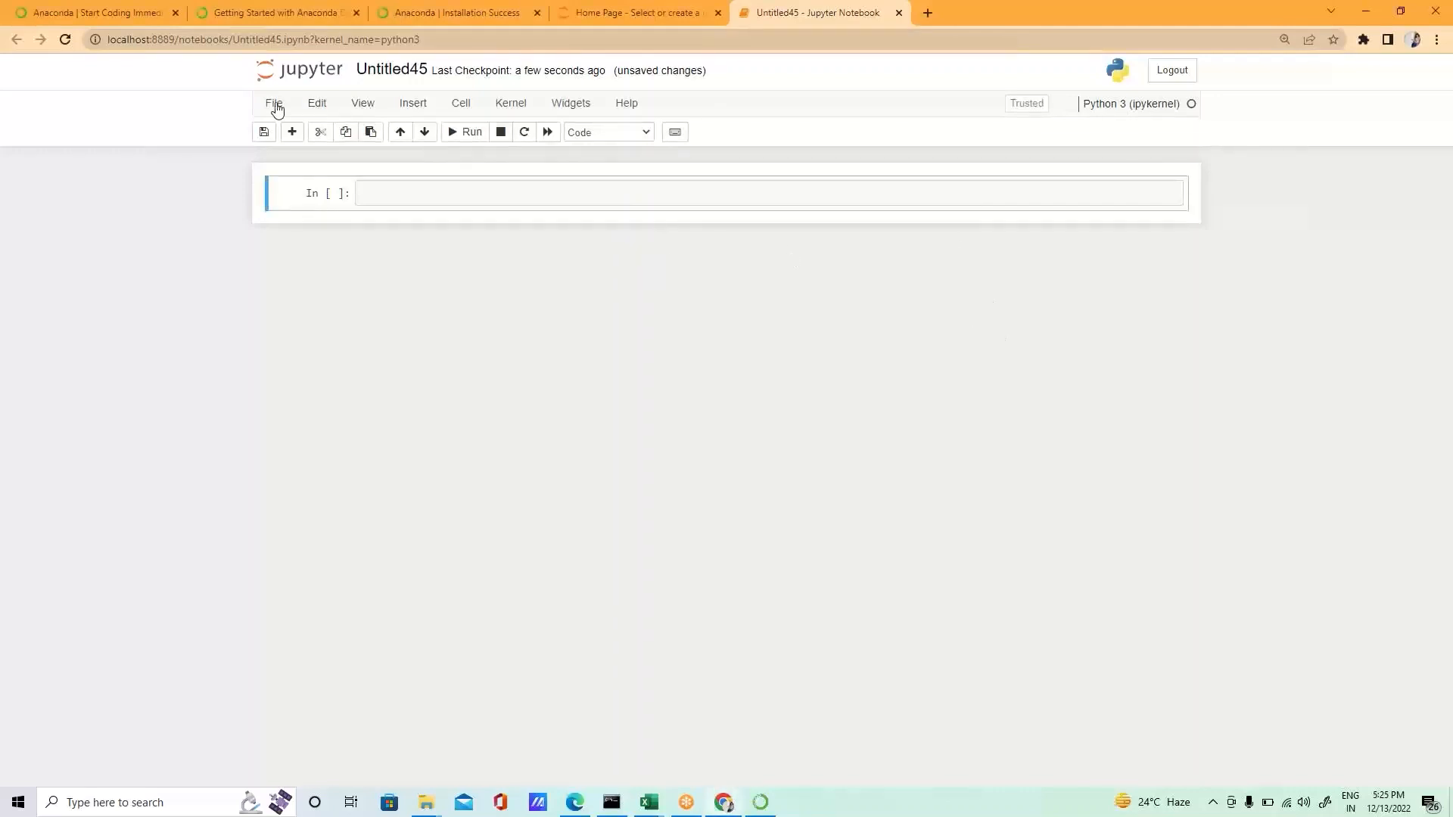
- Enter print("python") in the first cell and run it twice
click(417, 184)
text(print("python)
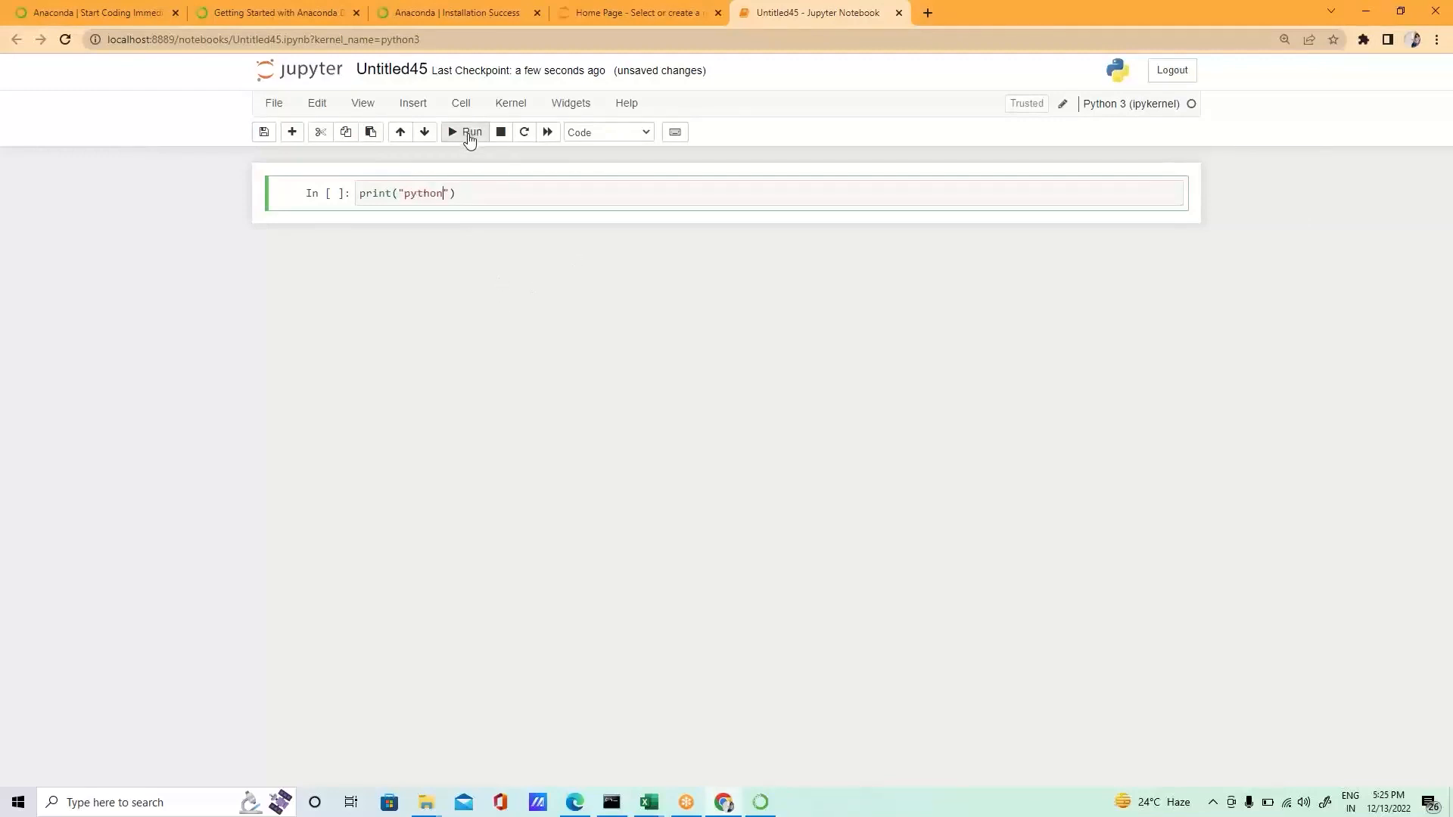
click(470, 133)
click(475, 195)
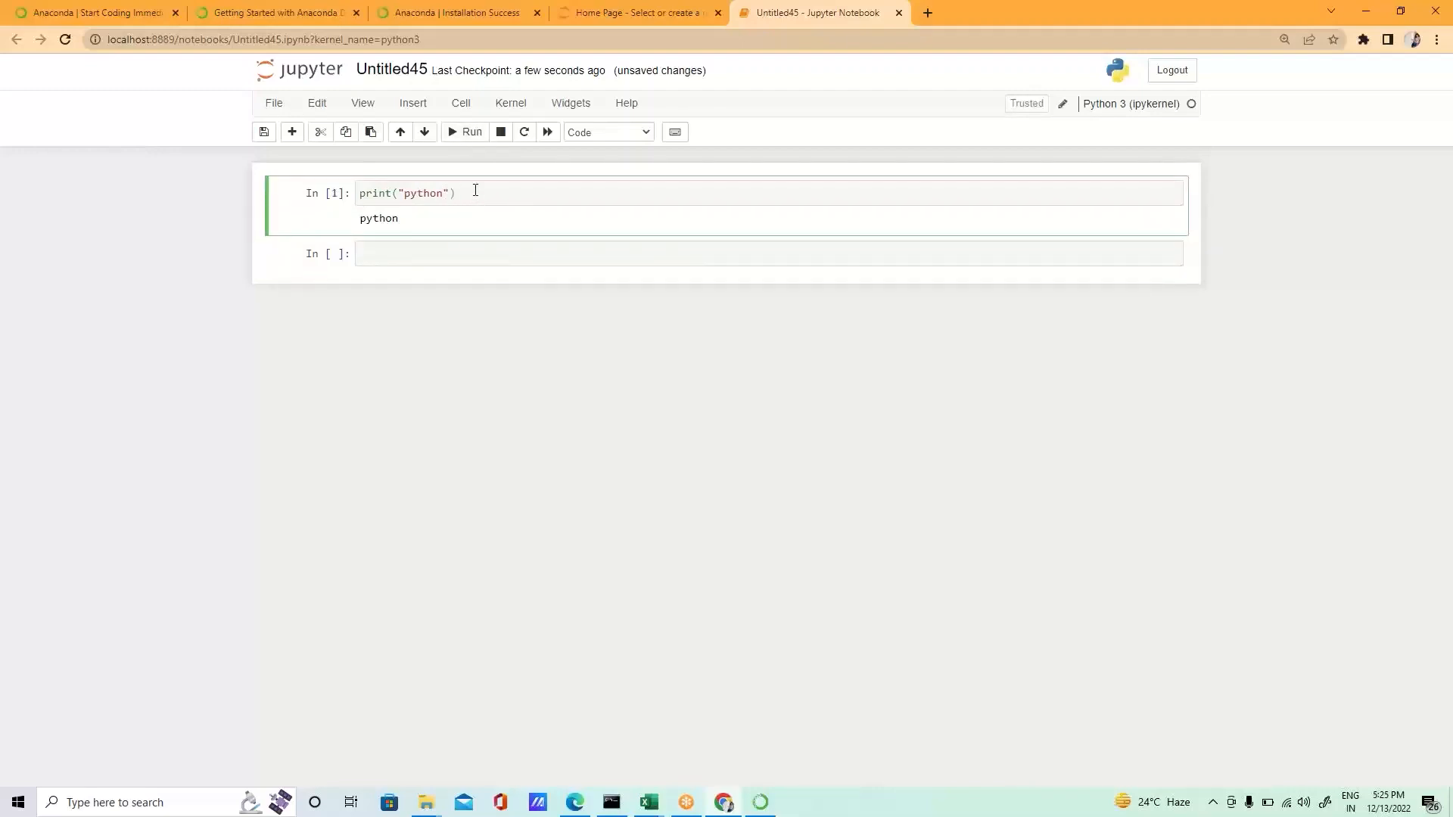
key(shift+Return)
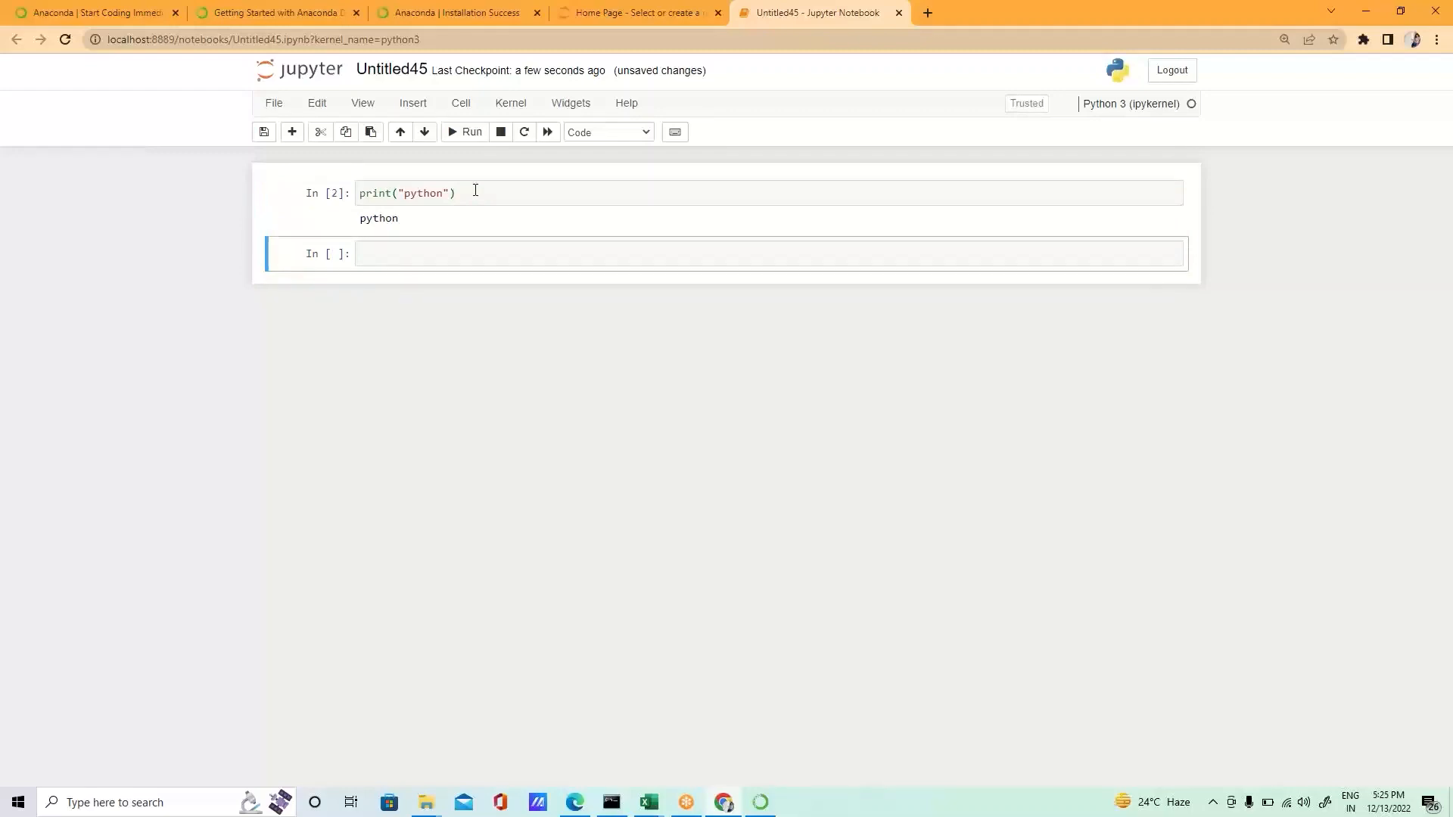
- Insert six empty cells at the end of the notebook
click(291, 133)
click(291, 132)
click(292, 132)
click(292, 132)
click(291, 133)
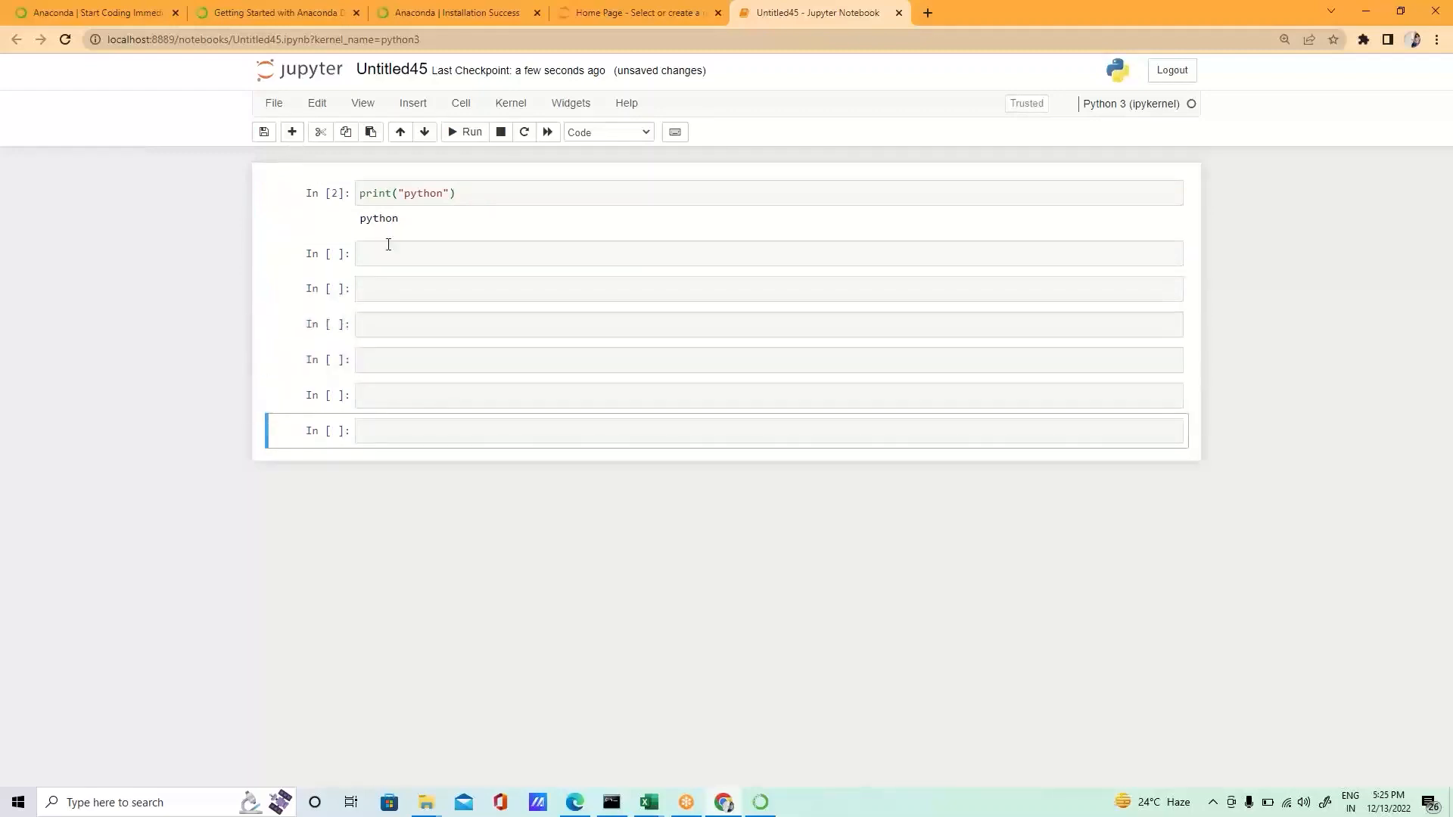
click(292, 132)
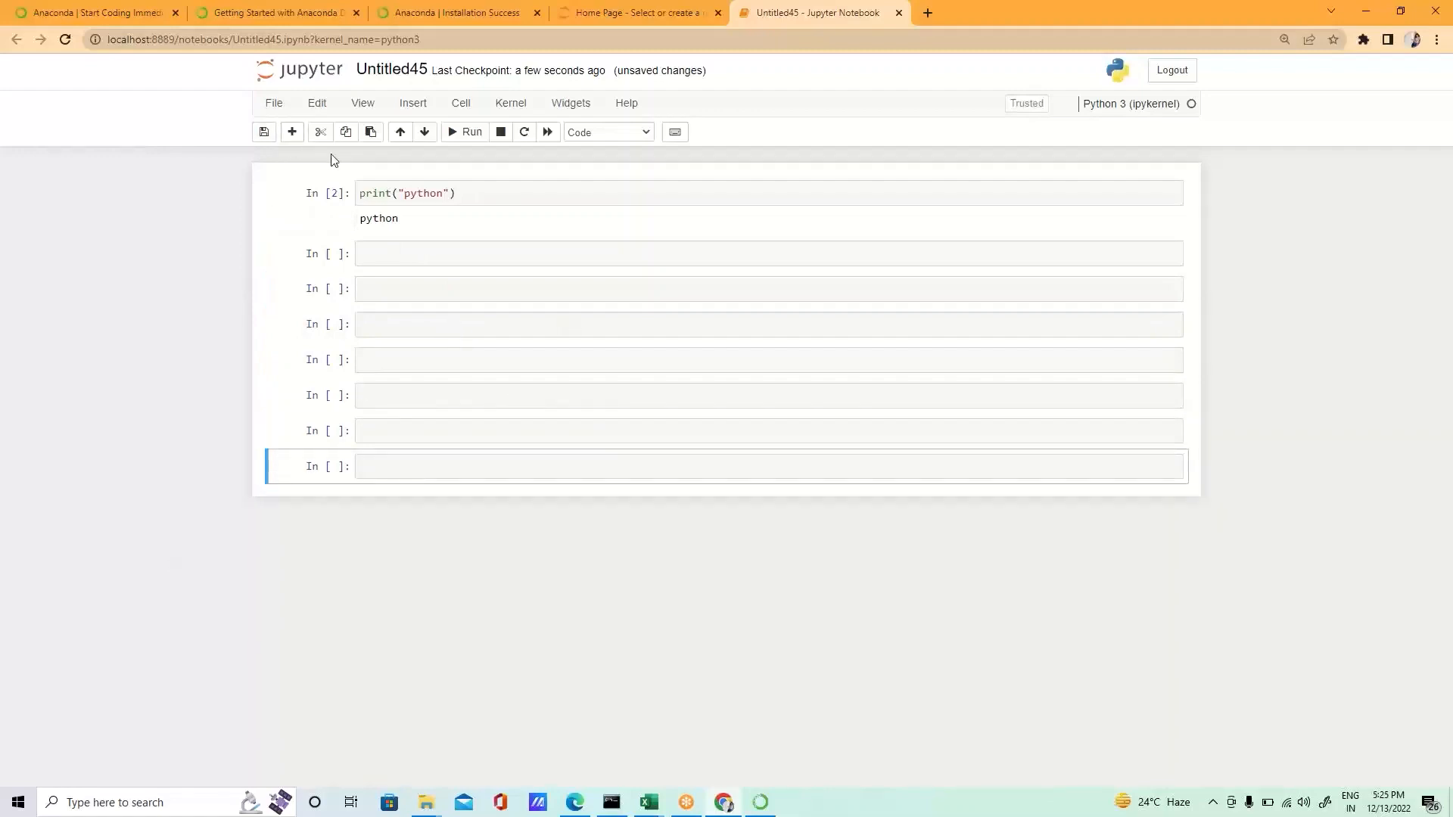
- Cut the last four empty cells from the notebook
click(321, 133)
click(320, 133)
click(321, 133)
click(321, 133)
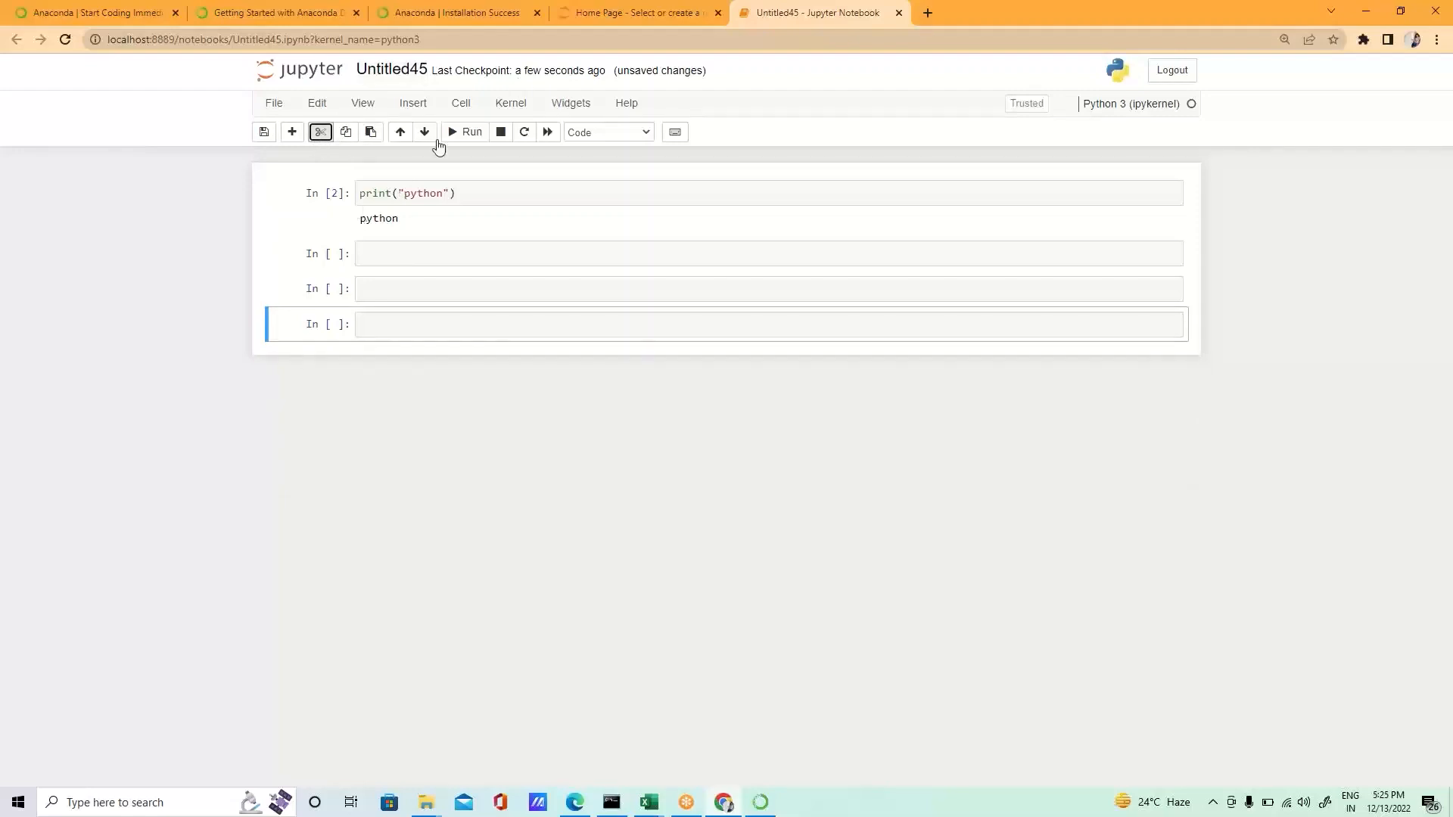
- Enter "my heading" in the cell under the print cell, convert it to a Heading, run it, and put the cursor in the following cell
click(493, 254)
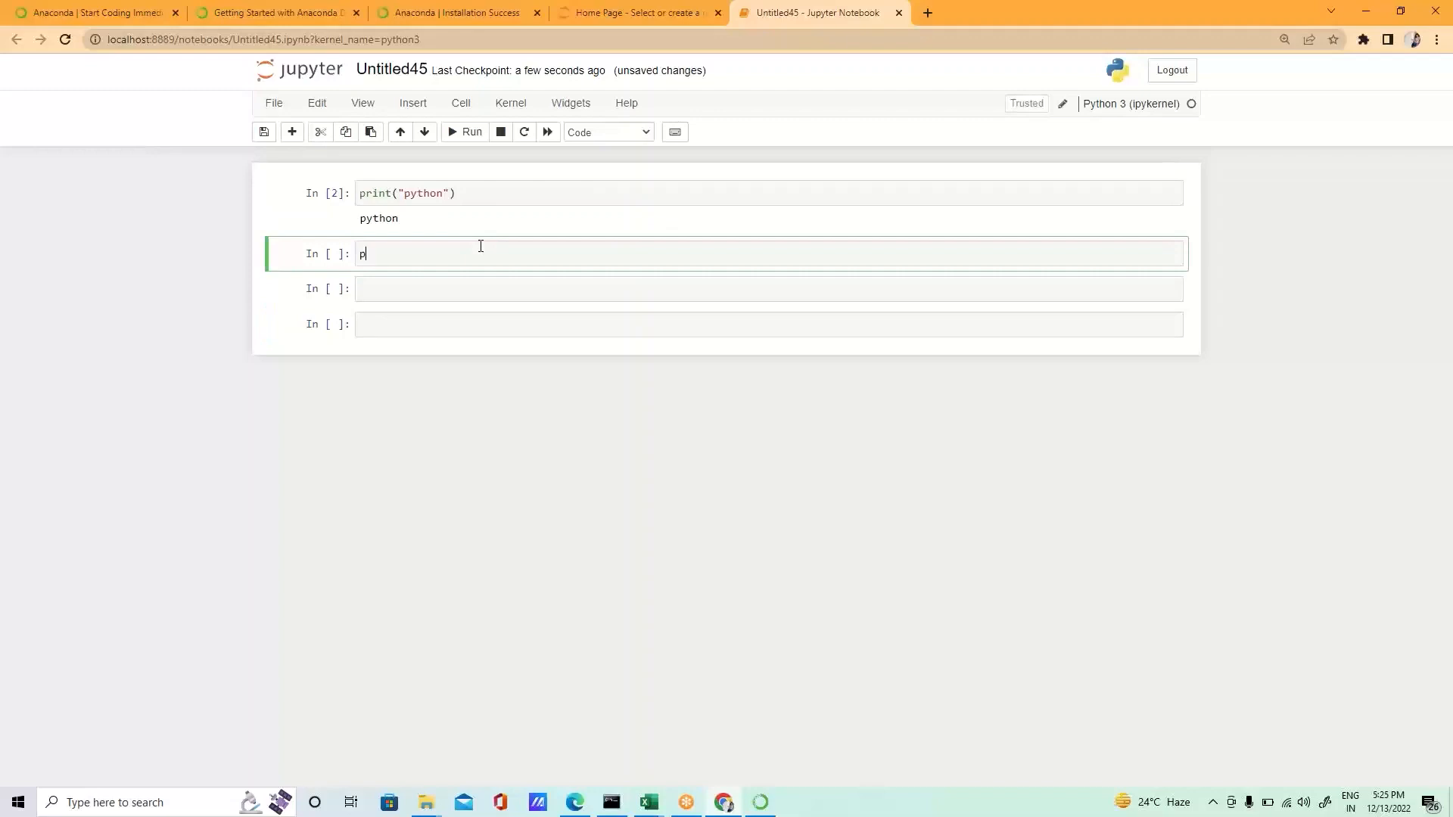
text(my heading)
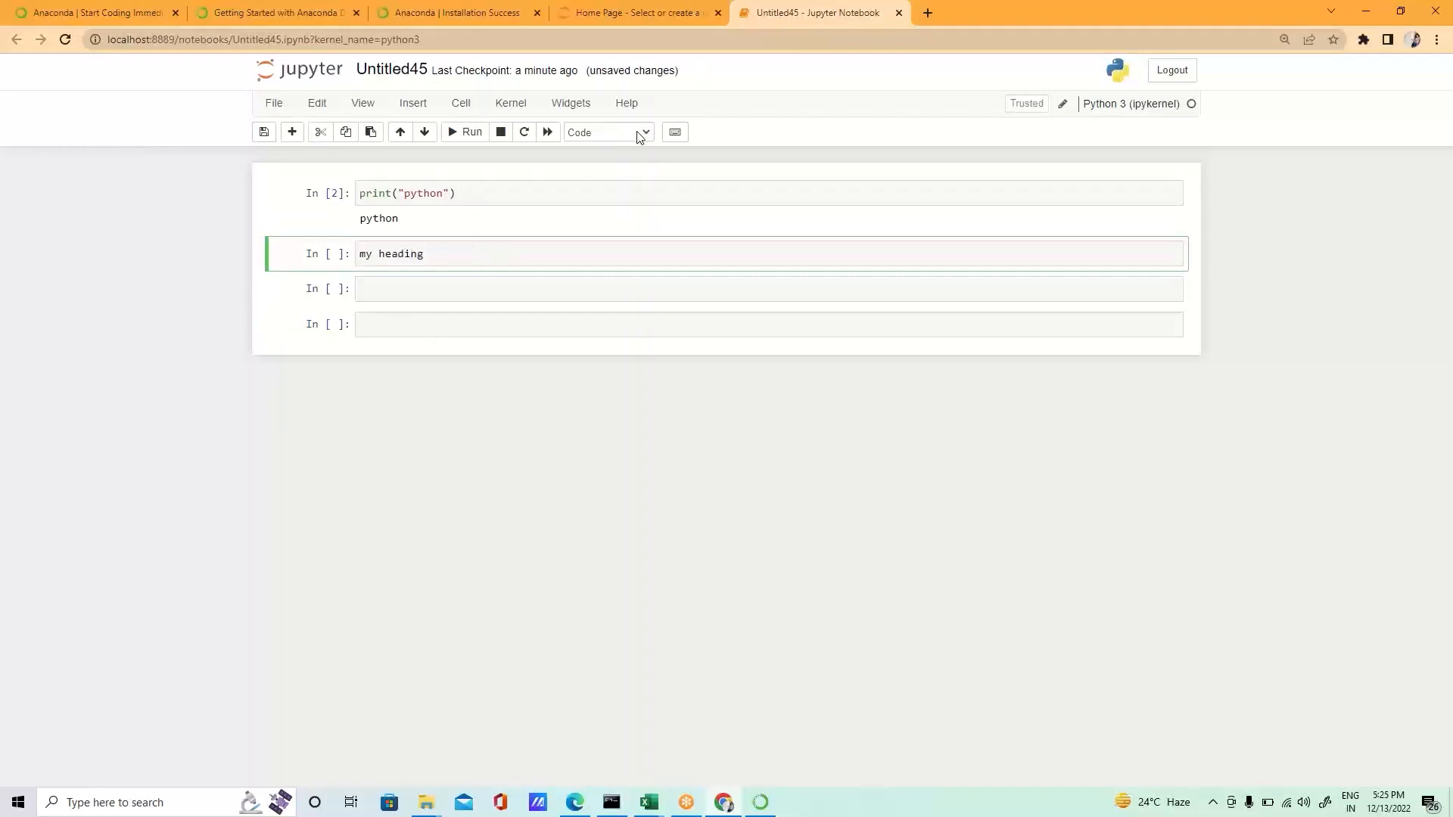
click(633, 133)
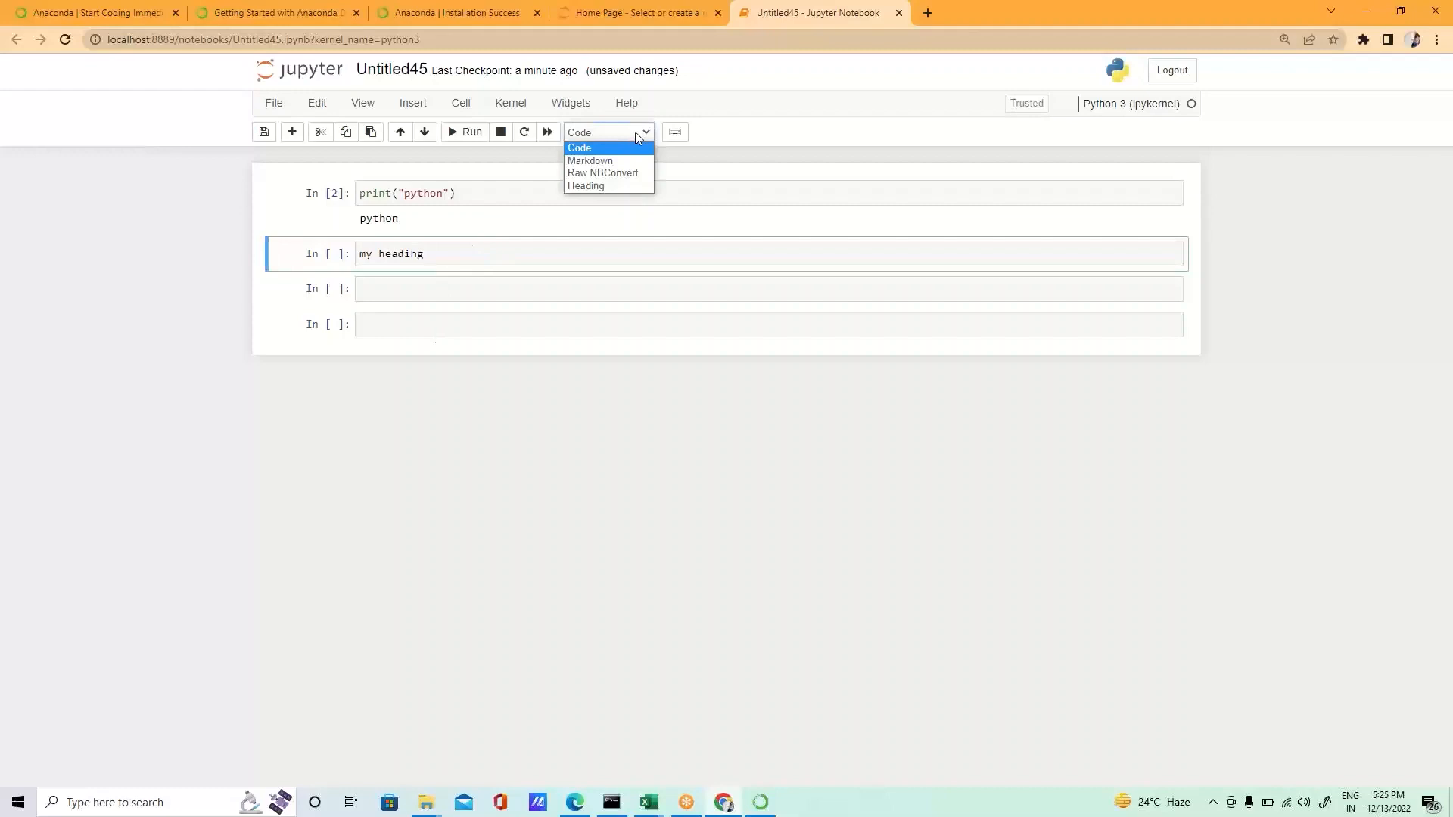
click(603, 189)
click(988, 231)
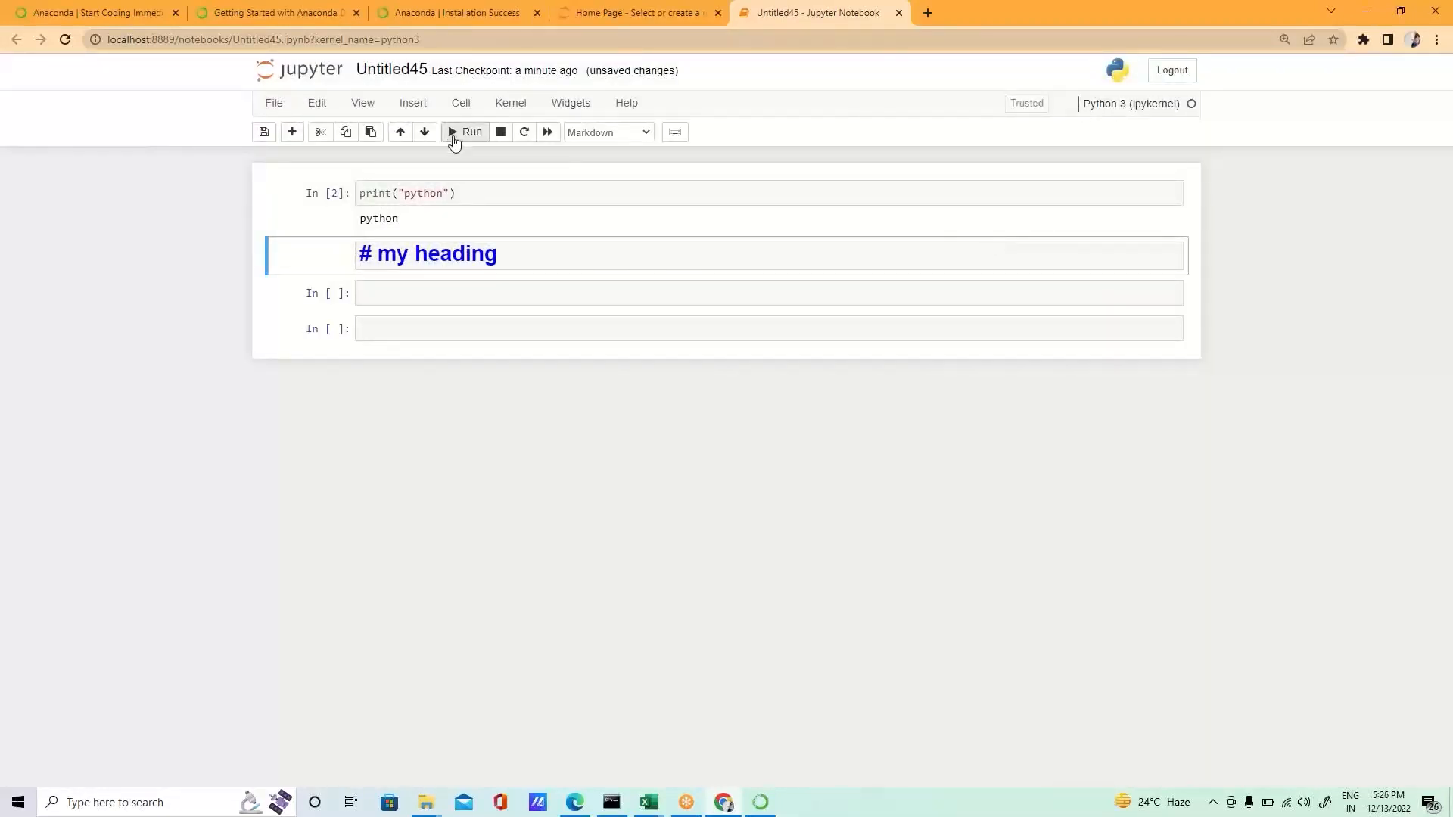
key(Return)
click(463, 133)
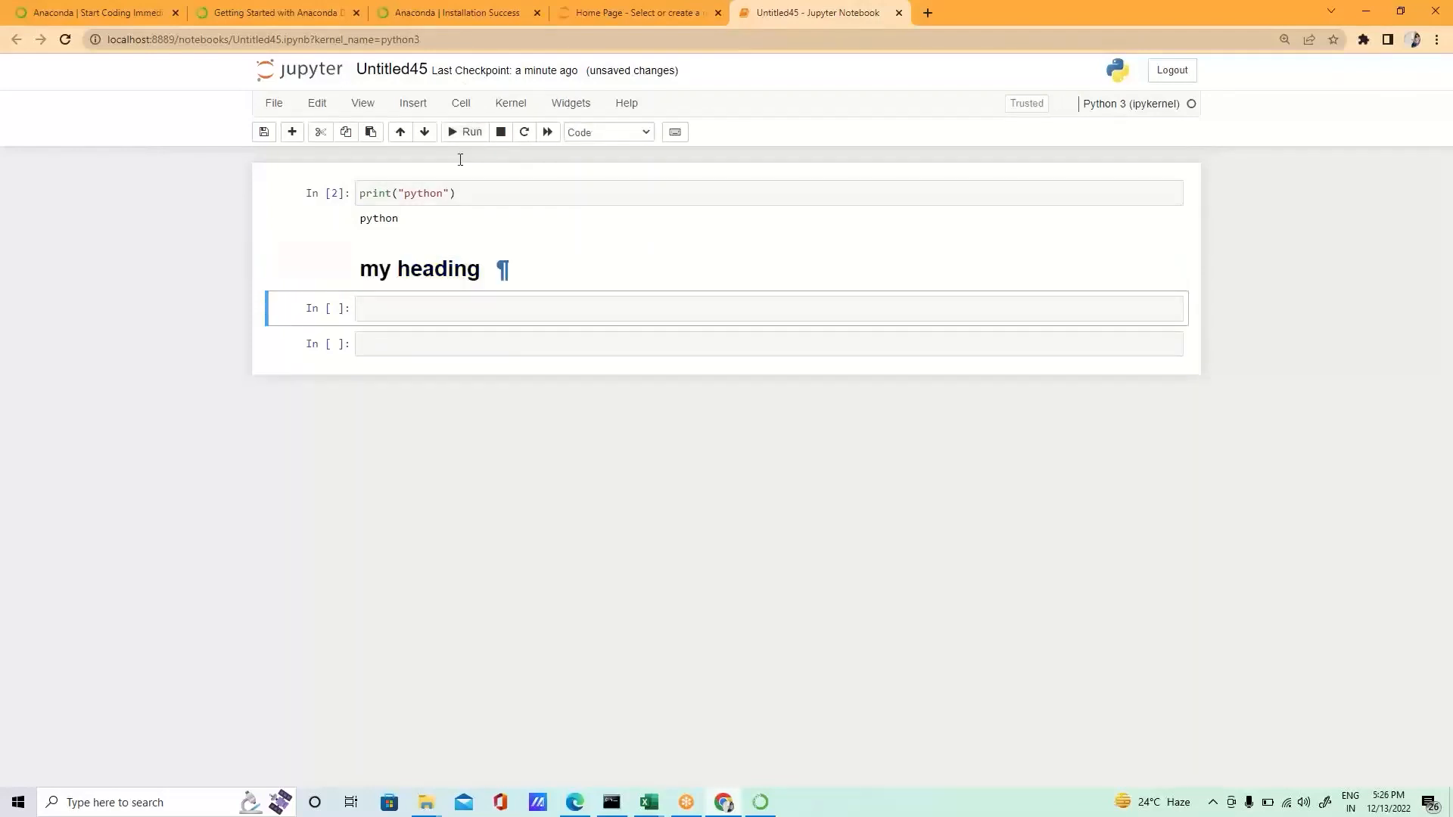
click(427, 278)
click(425, 299)
- Create a new folder in the root directory from the Jupyter home page
click(672, 17)
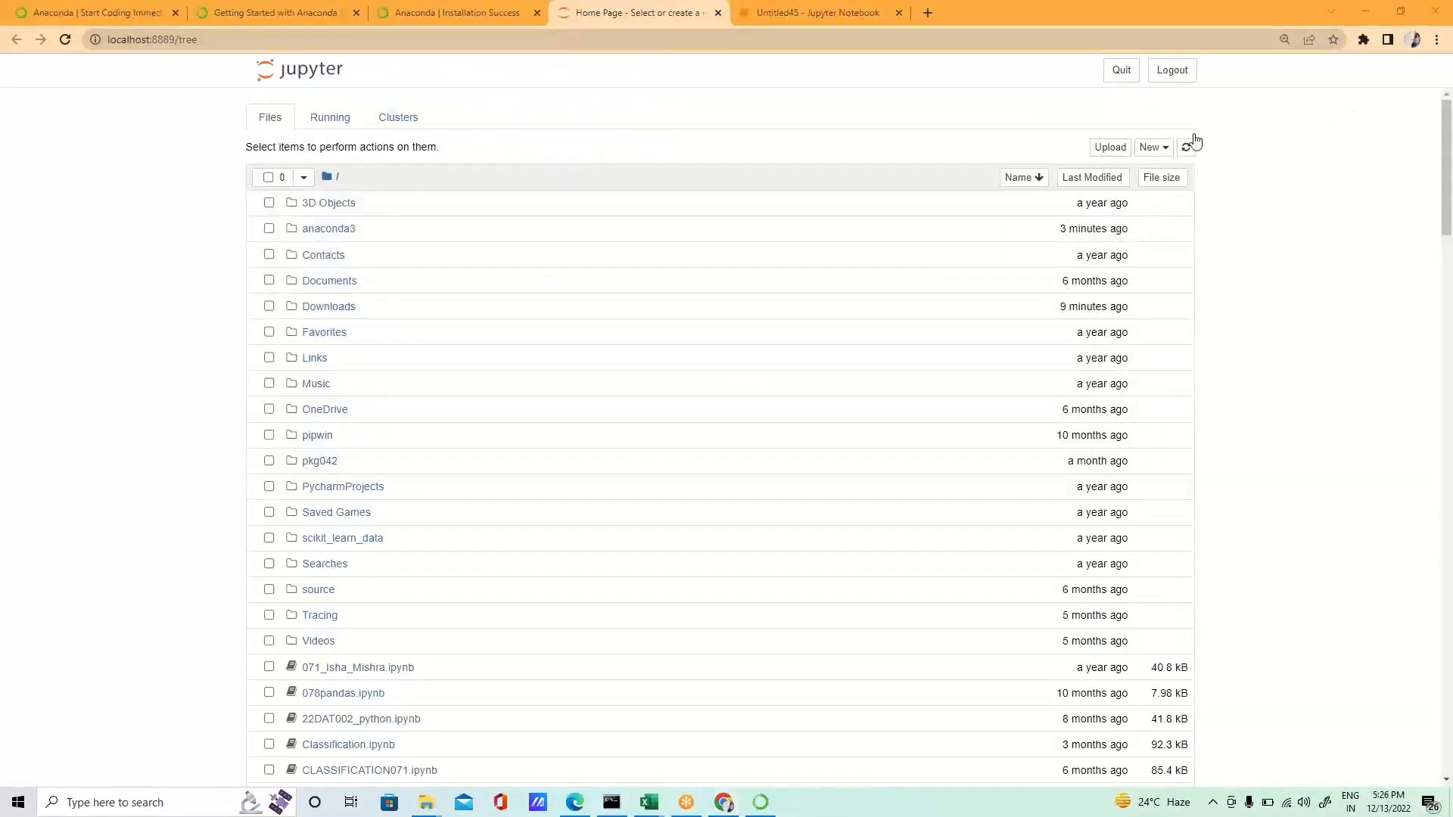
click(1165, 156)
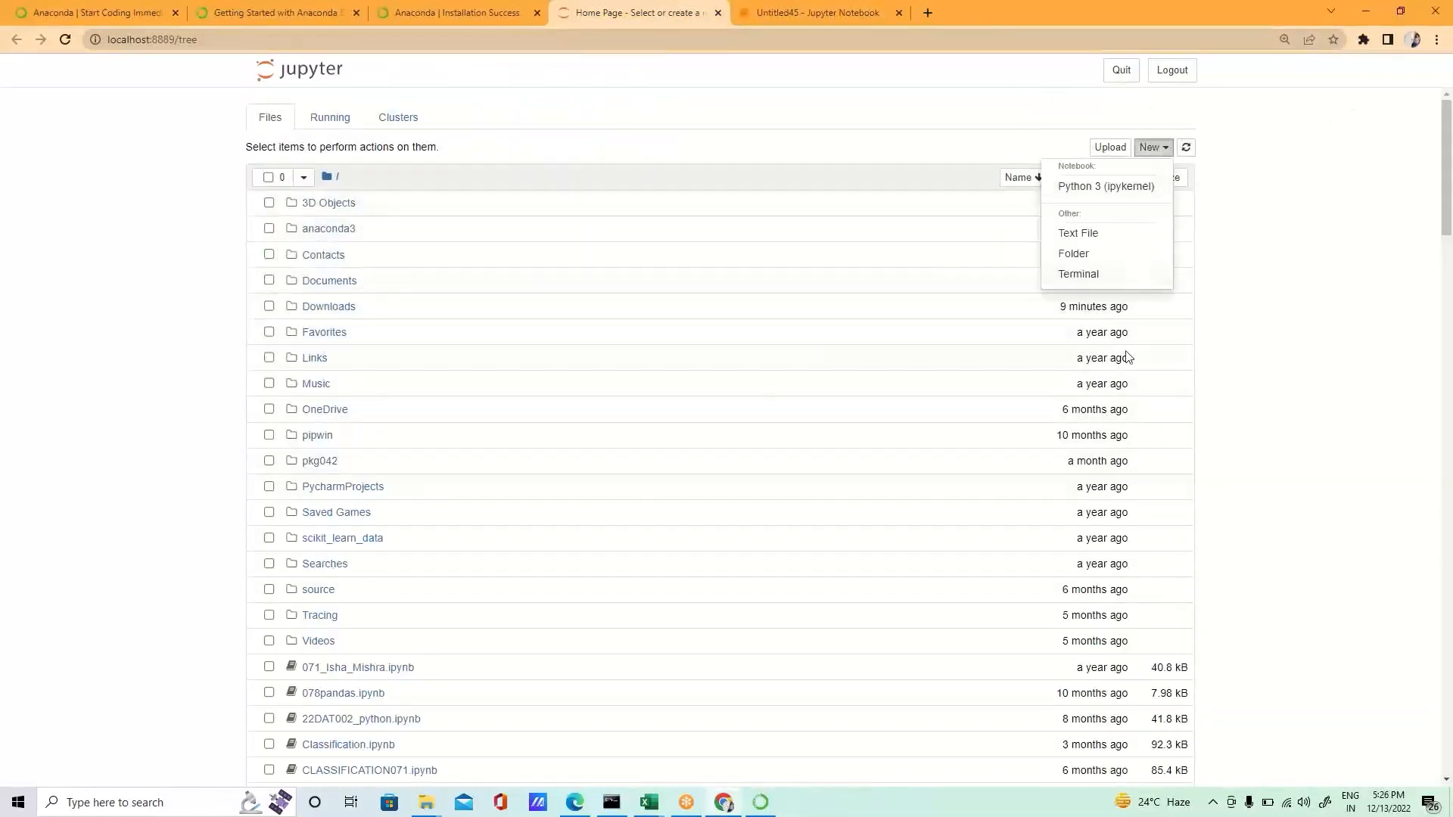
click(1087, 255)
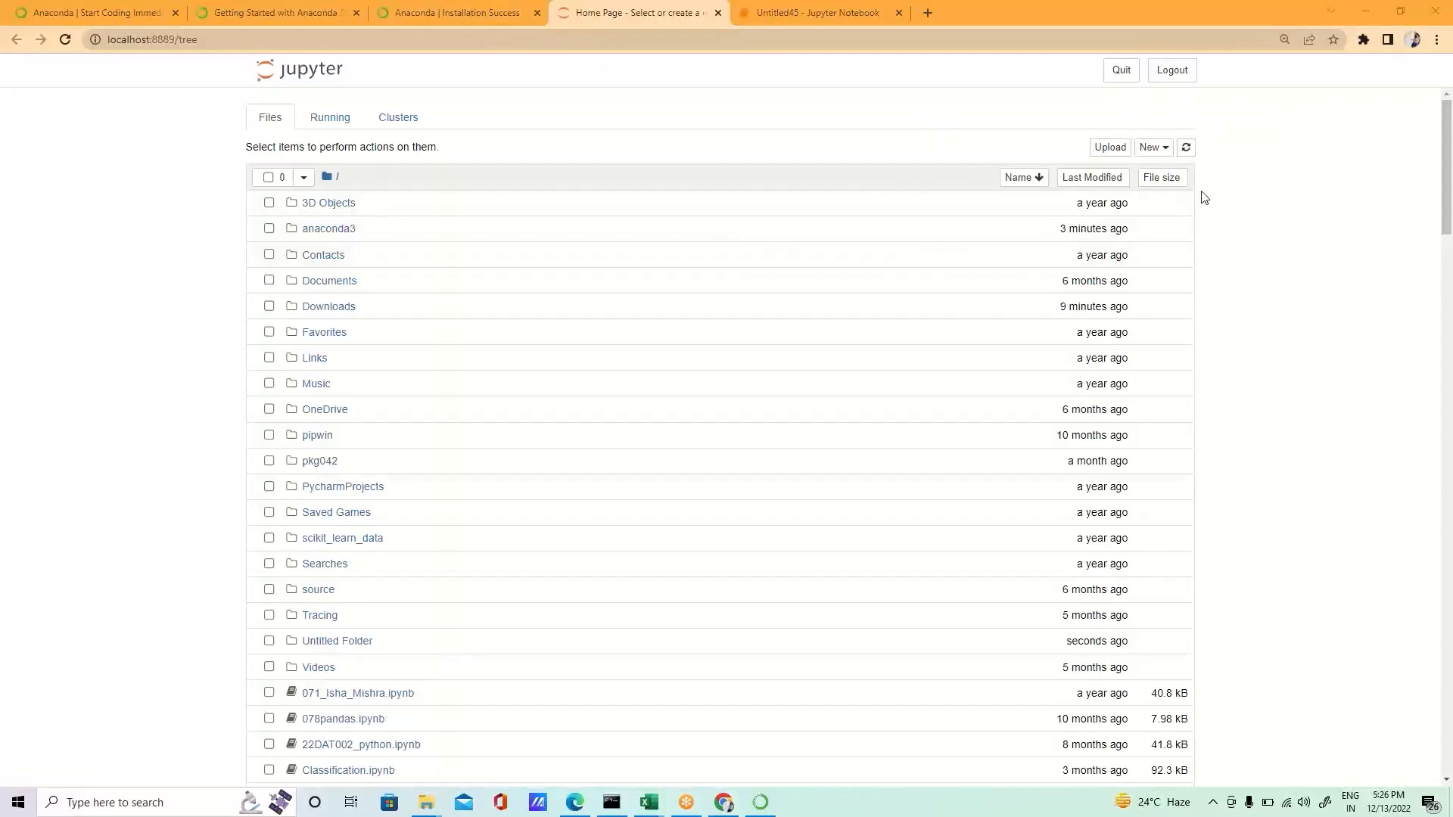
- Create a new text file from the Jupyter home page and return to the Untitled45 notebook
click(1152, 147)
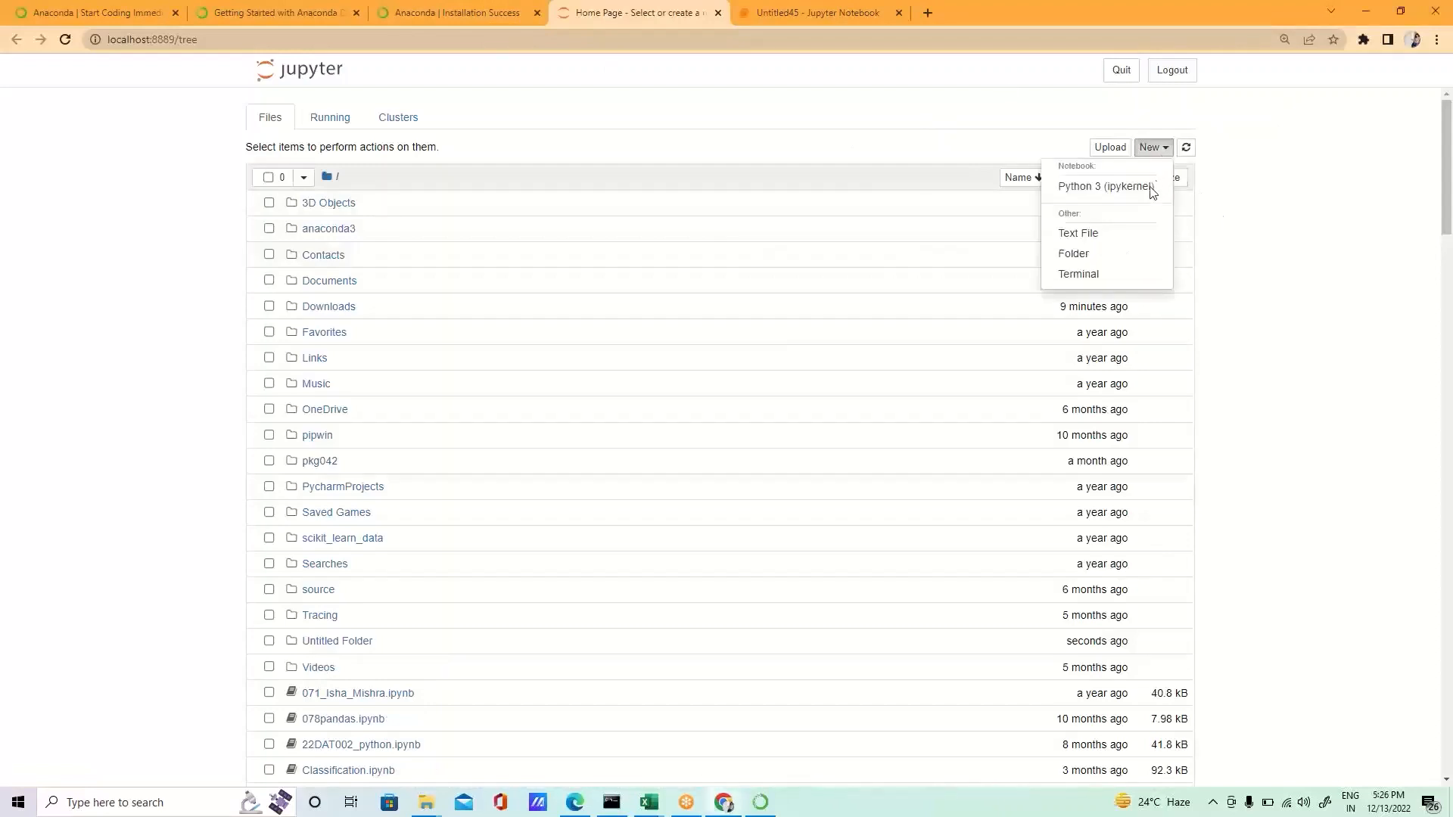
click(1096, 235)
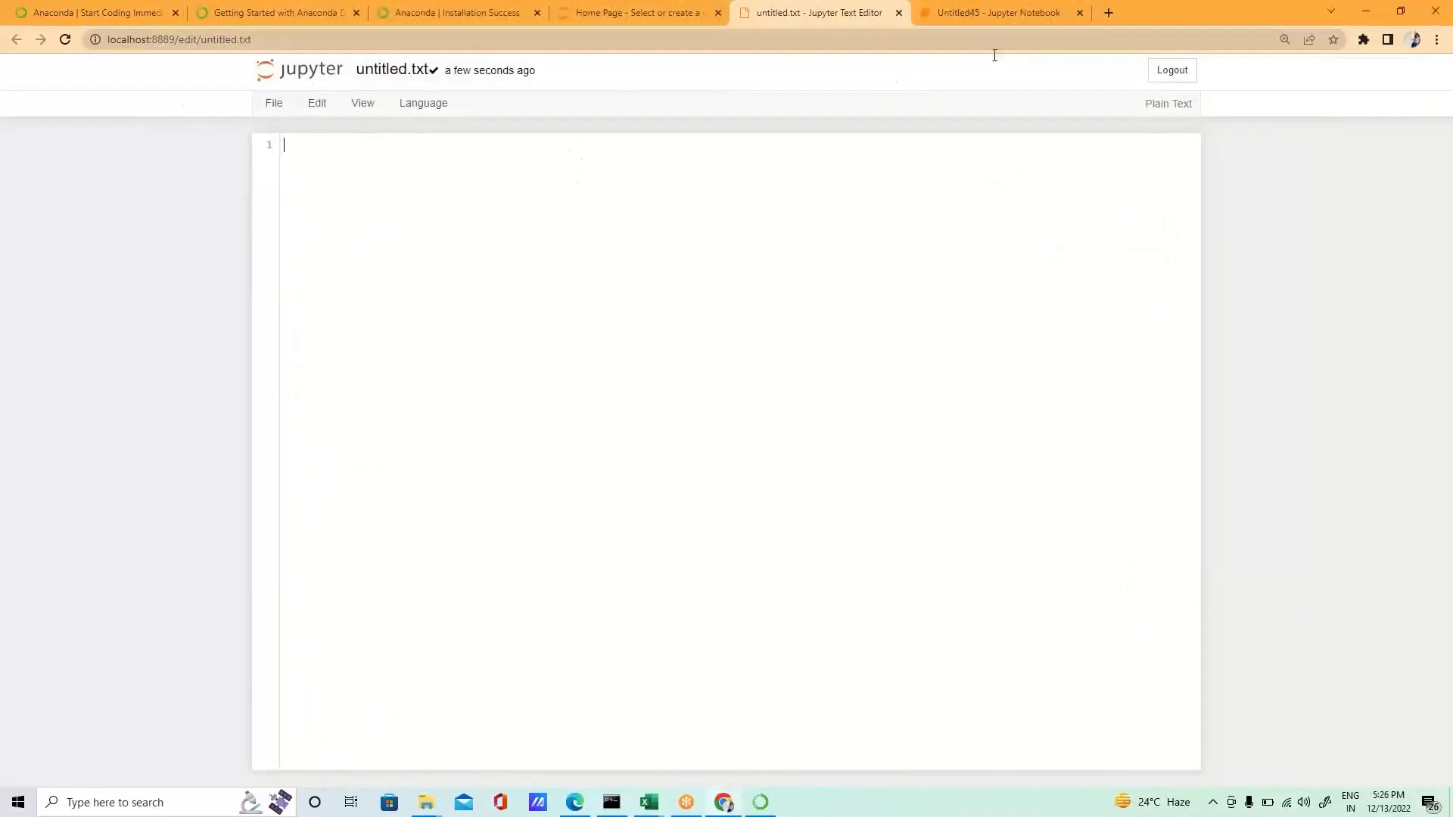
click(969, 12)
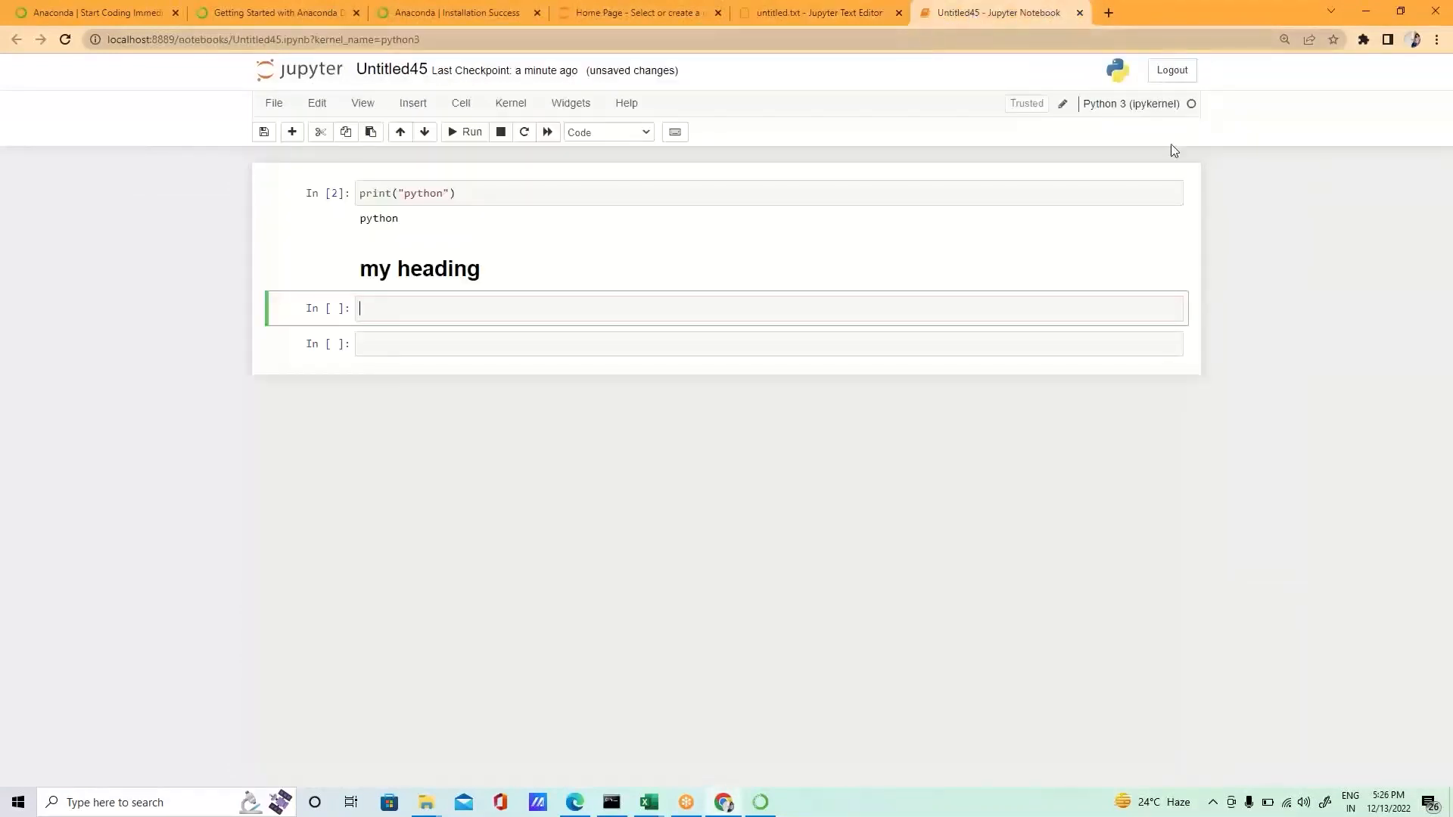